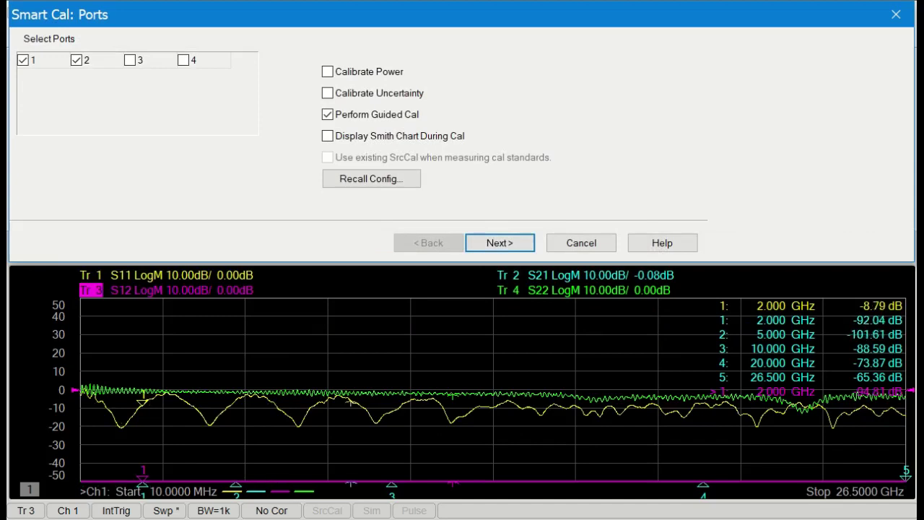
- Accept the APC 3.5 female connectors with the ECal kit, then measure port 1
key("Return")
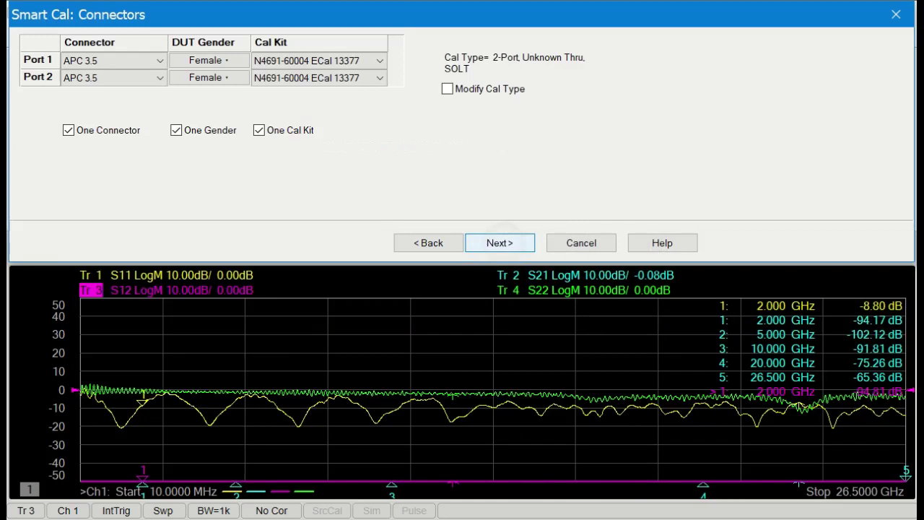
key("Return")
key("Return")
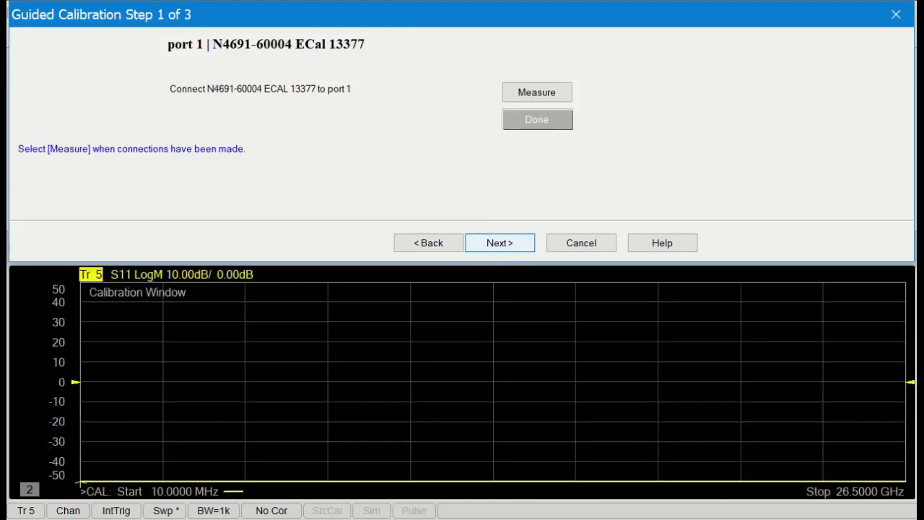
key("Return")
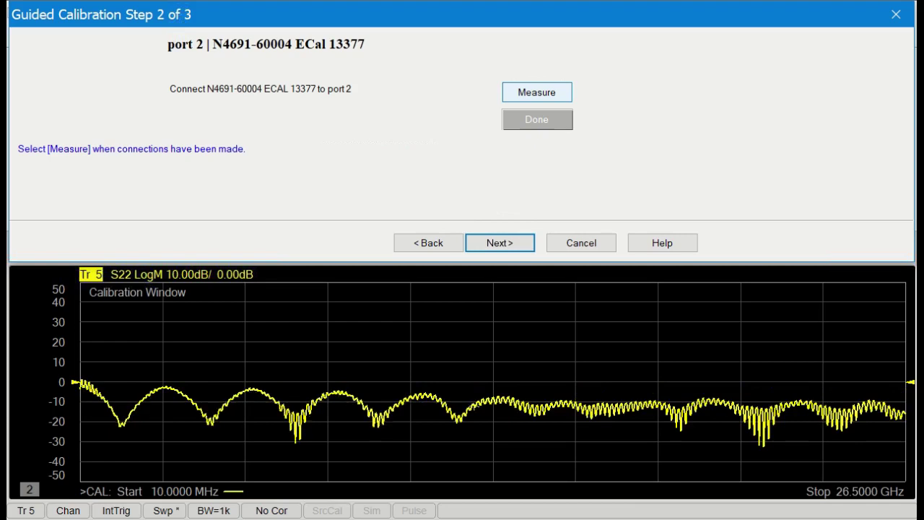
- Measure the port 2 standard and the thru adapter between ports 1 and 2
left_click(536, 91)
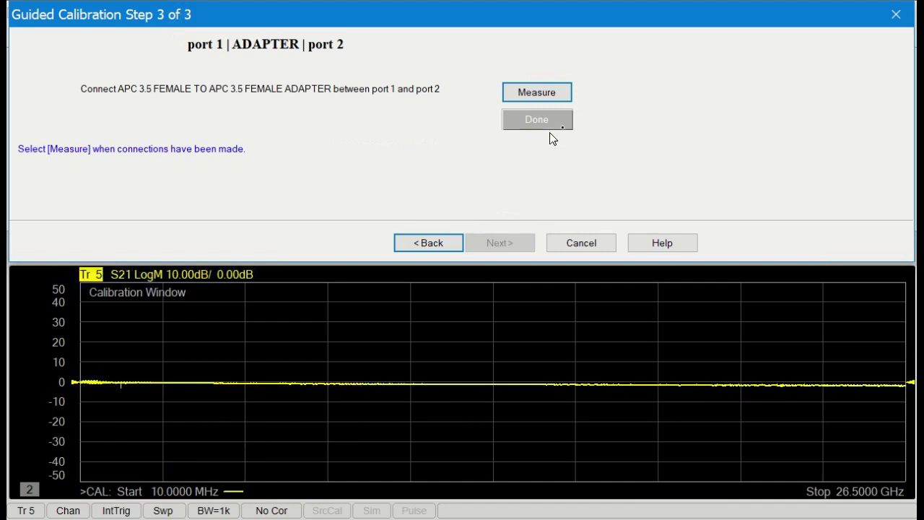
left_click(538, 97)
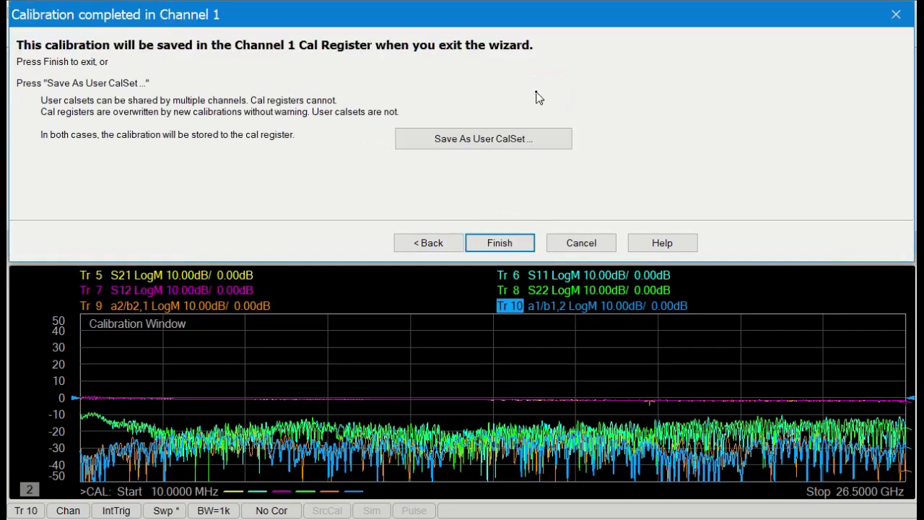
- Save the calibration as user cal set 26G35cal and accept the adapter delay
left_click(477, 138)
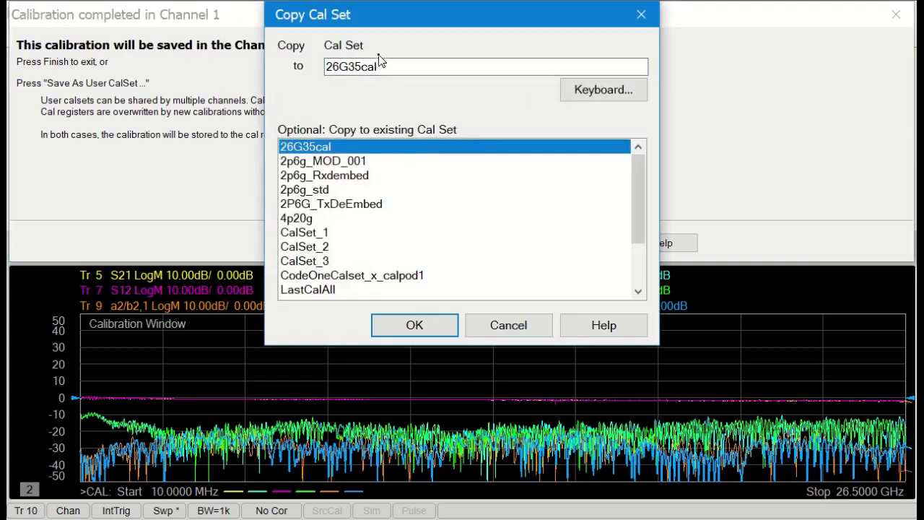
left_click(386, 64)
left_click(413, 327)
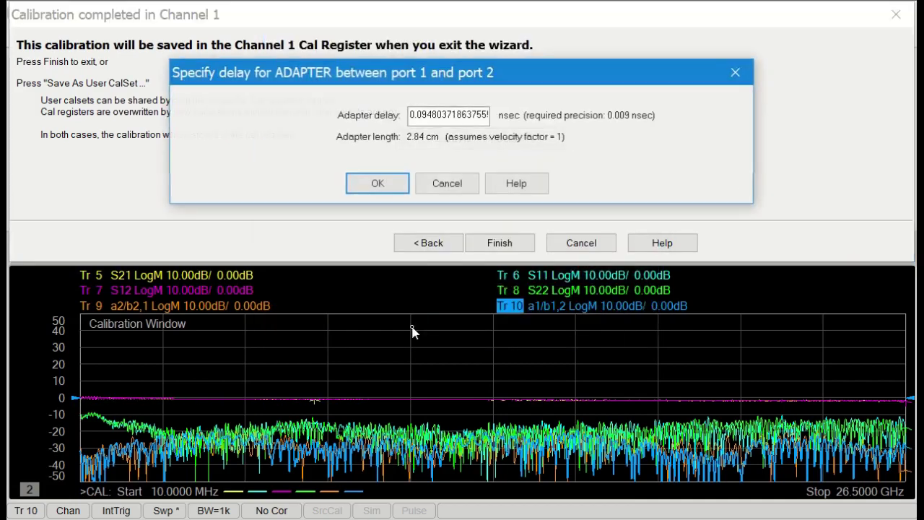
left_click(368, 194)
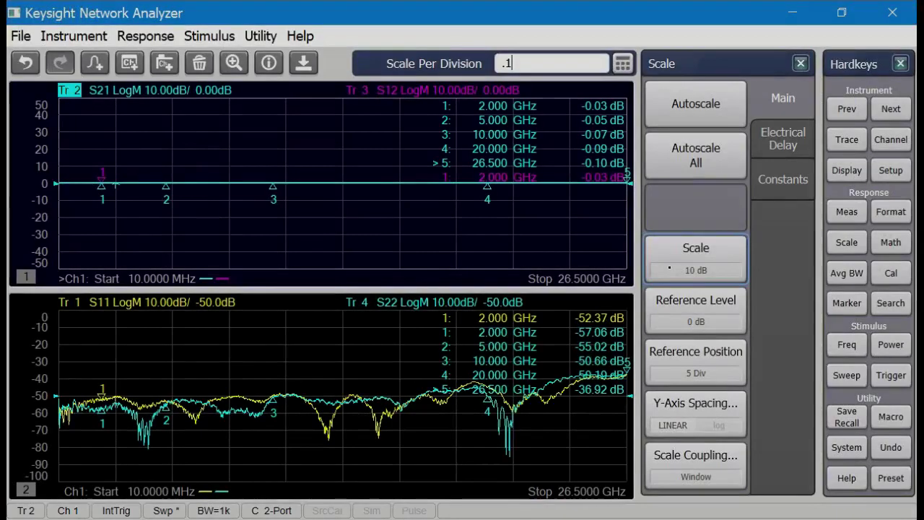
- Set the S21 scale to 0.1 dB per division with reference position 8 divisions
type("0.1")
key("Return")
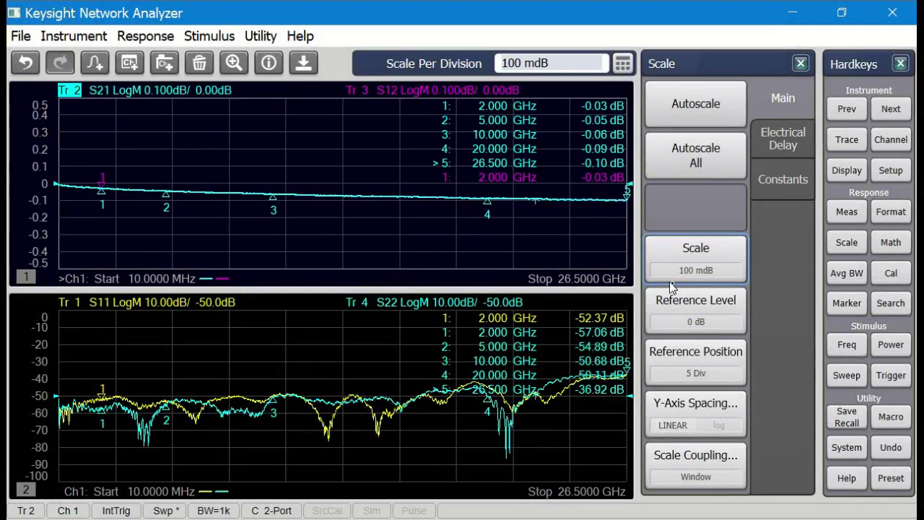
type("6")
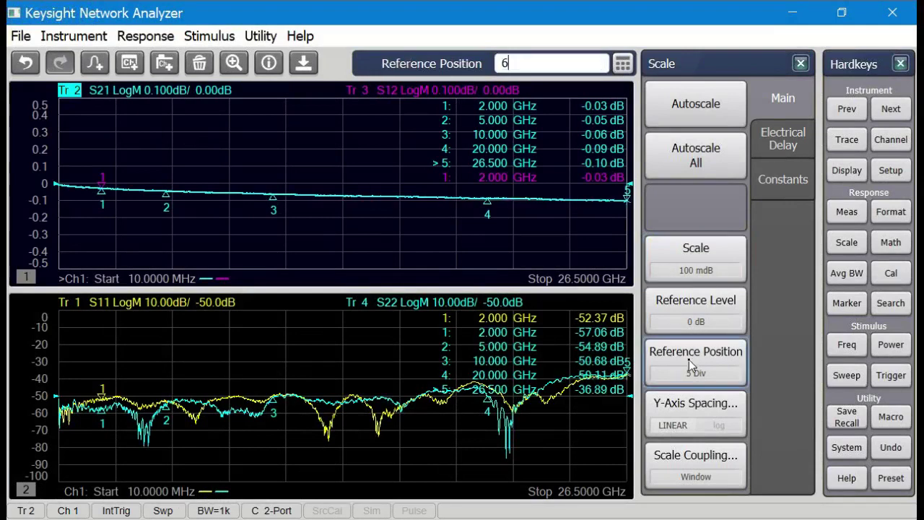
key("BackSpace")
type("8")
key("Return")
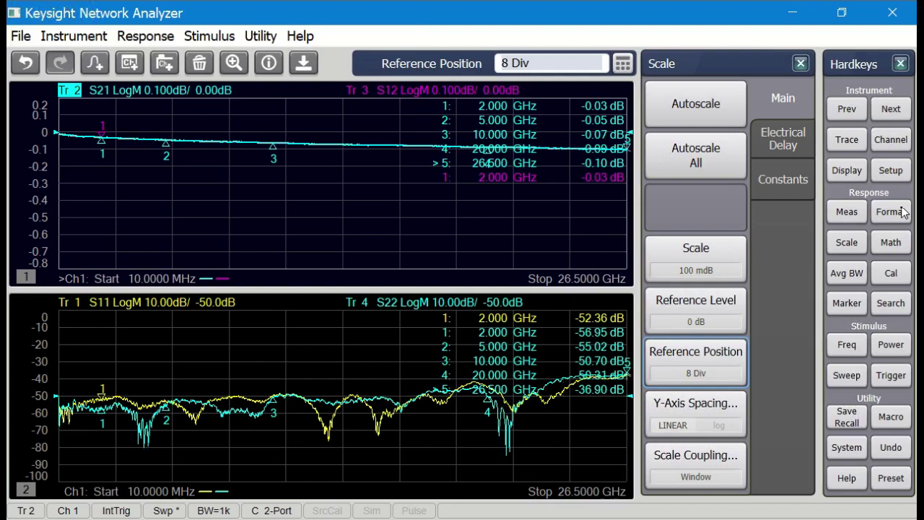
- Copy the S21, S12 and S11 trace data to memory, then reselect S21
left_click(892, 243)
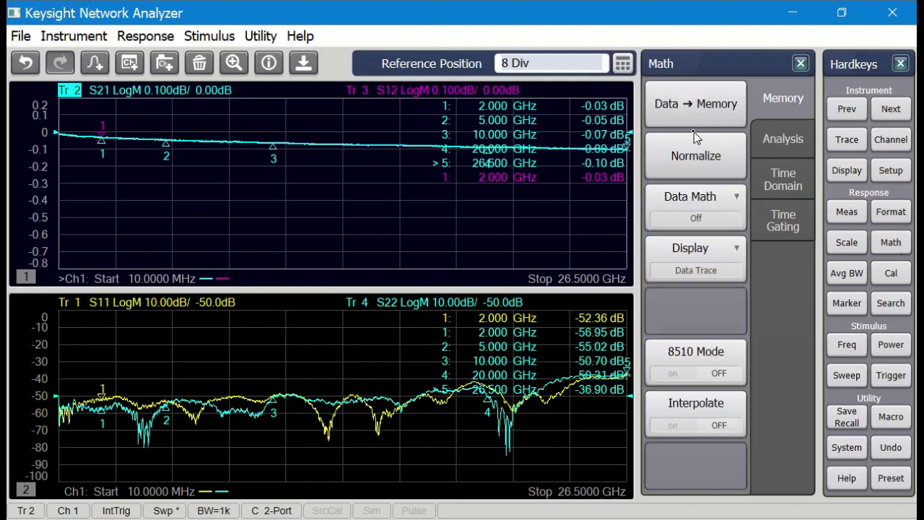
left_click(689, 110)
left_click(361, 90)
left_click(690, 105)
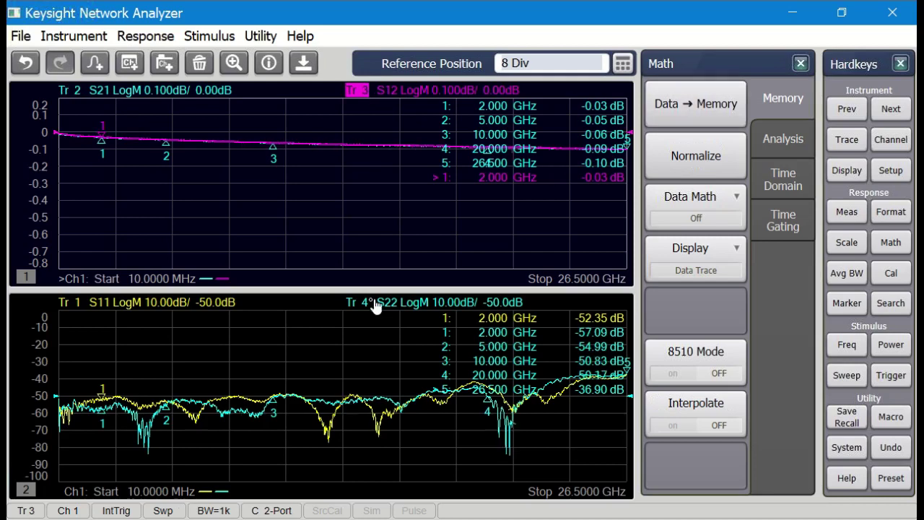
left_click(376, 306)
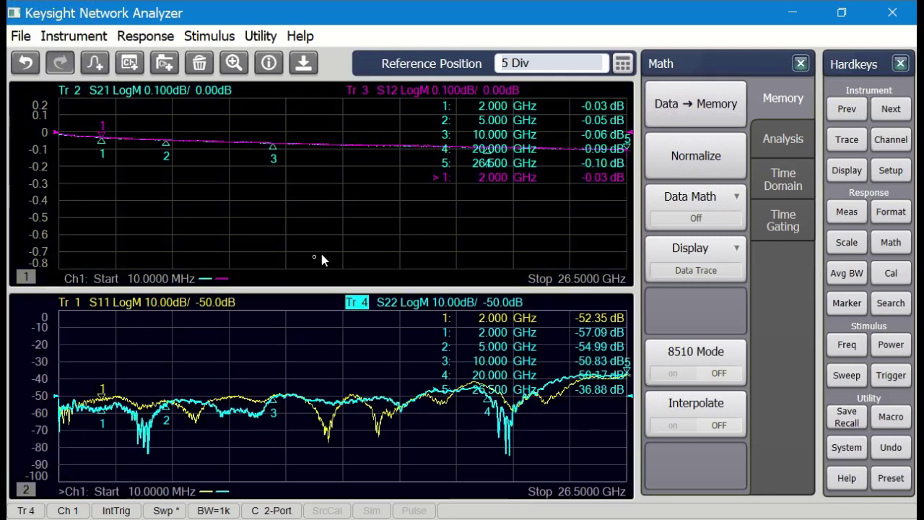
left_click(158, 306)
left_click(664, 103)
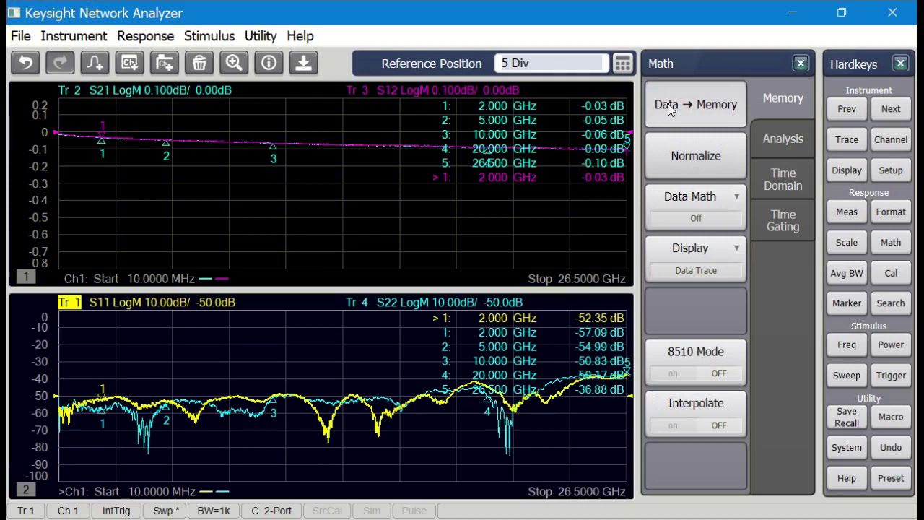
left_click(161, 147)
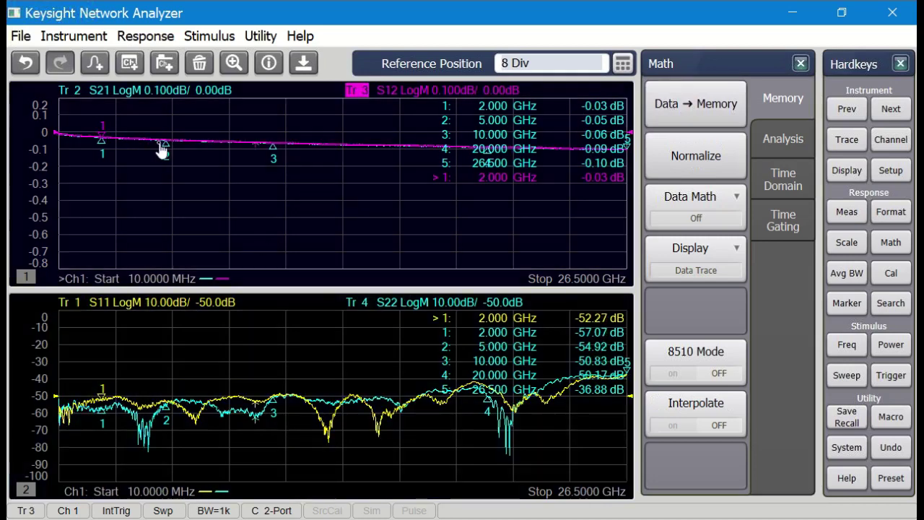
left_click(159, 95)
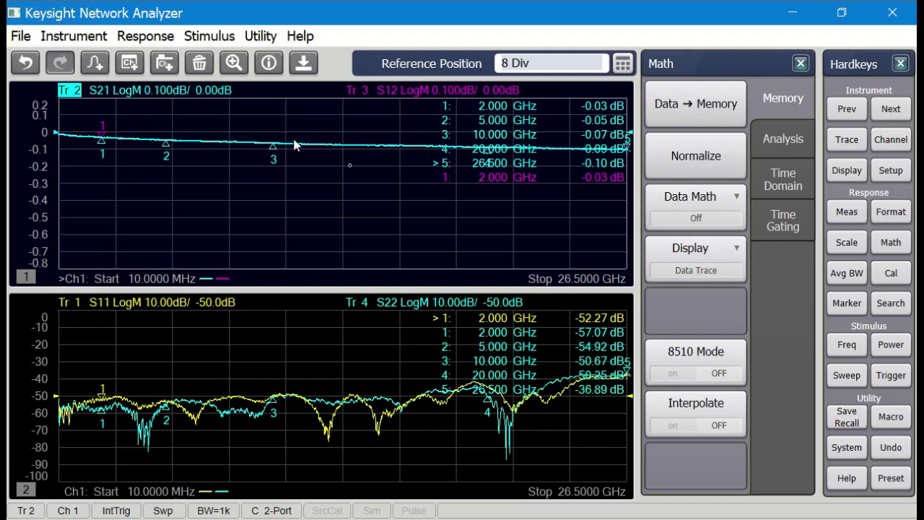
- Turn on markers at 5, 10, 20 and 26.5 GHz on the S12 trace
left_click(845, 304)
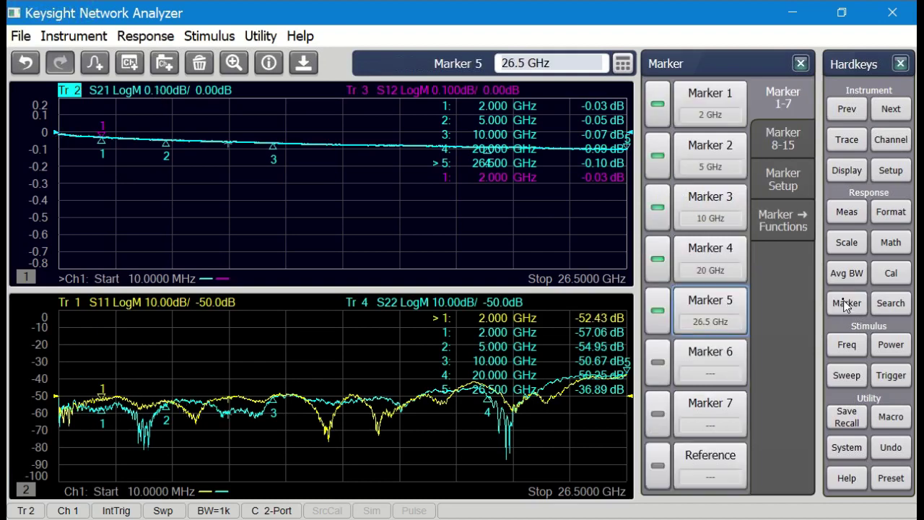
left_click(489, 92)
left_click(715, 148)
left_click(709, 225)
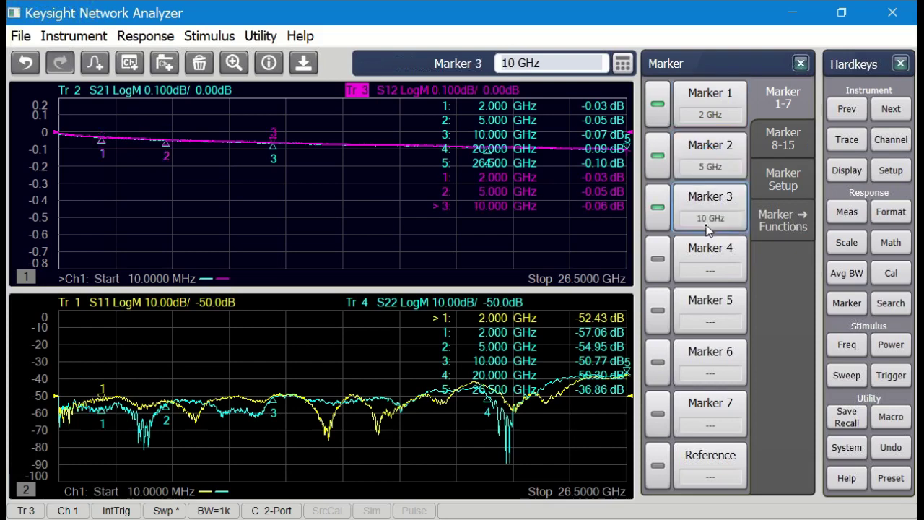
left_click(710, 271)
left_click(711, 313)
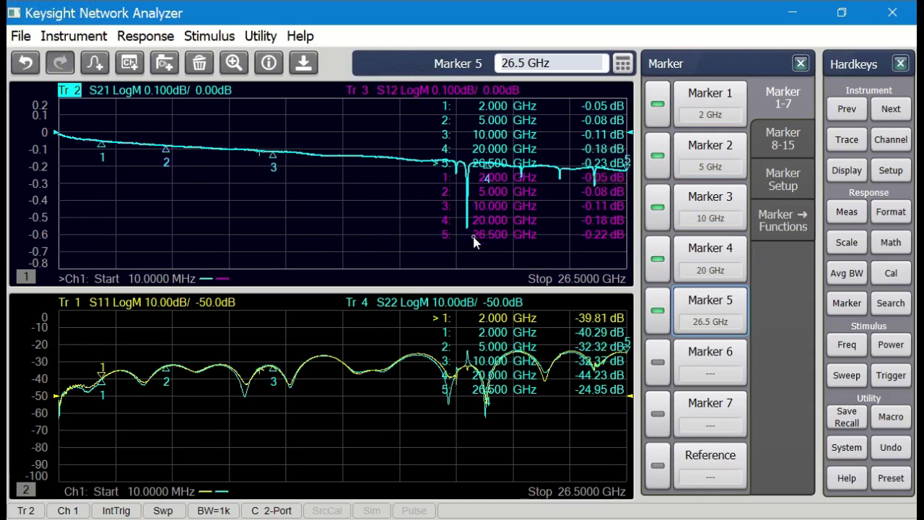
- Run a negative multi-peak search with 50 mdB peak excursion to mark the S21 dips
left_click(889, 302)
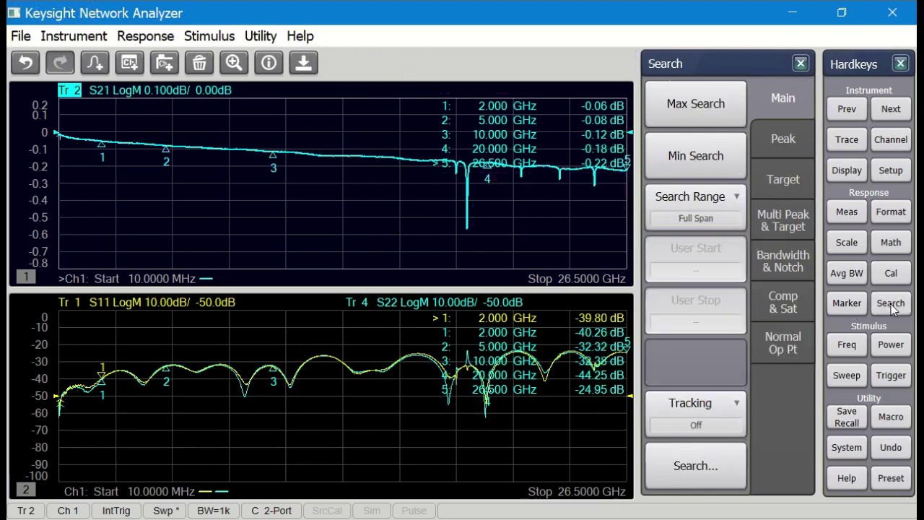
left_click(781, 222)
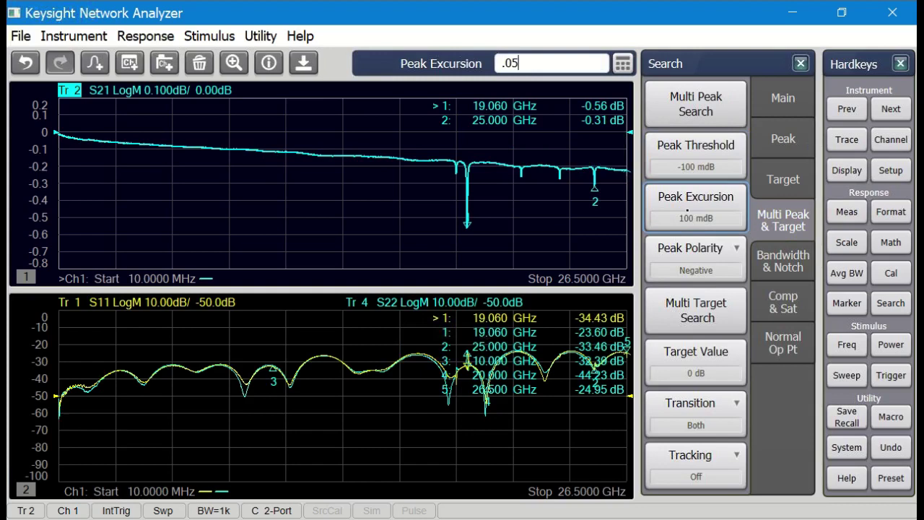
key("Return")
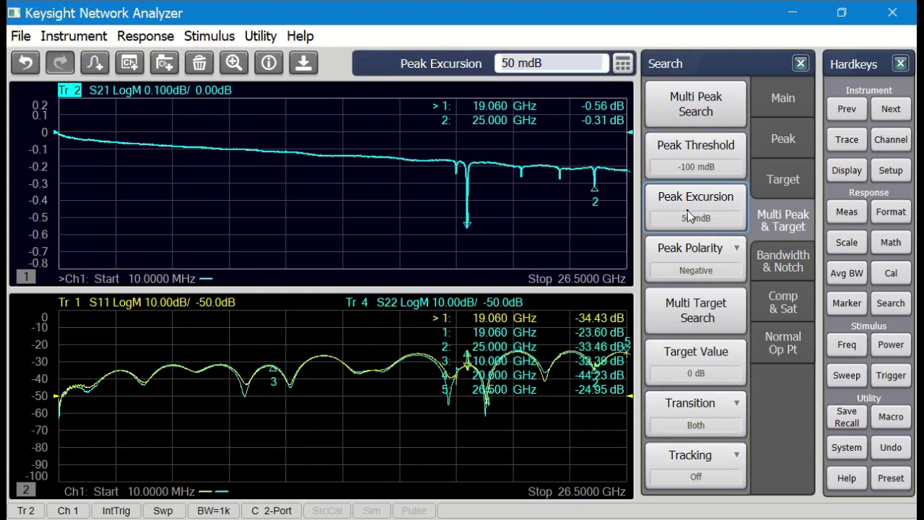
left_click(683, 114)
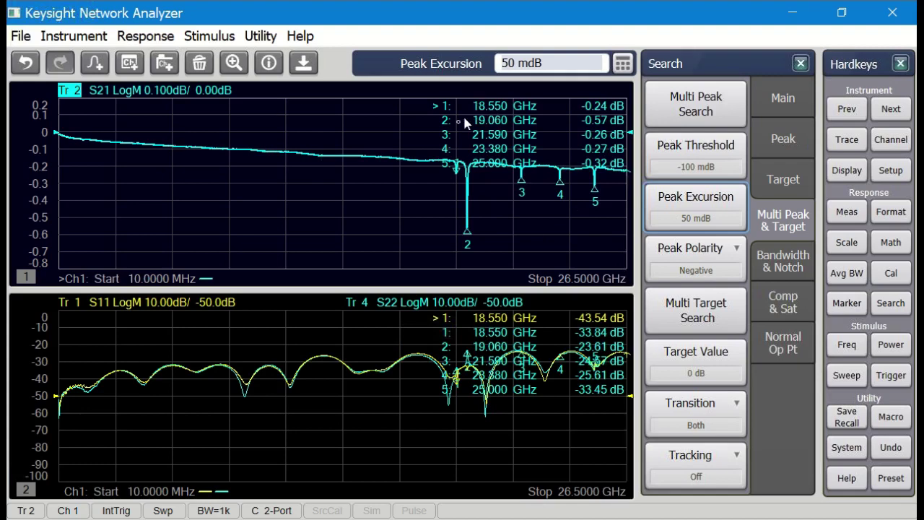
- Move the marker readout to the left middle of the plot without zooming
left_click_drag(492, 106, 282, 177)
left_click(358, 122)
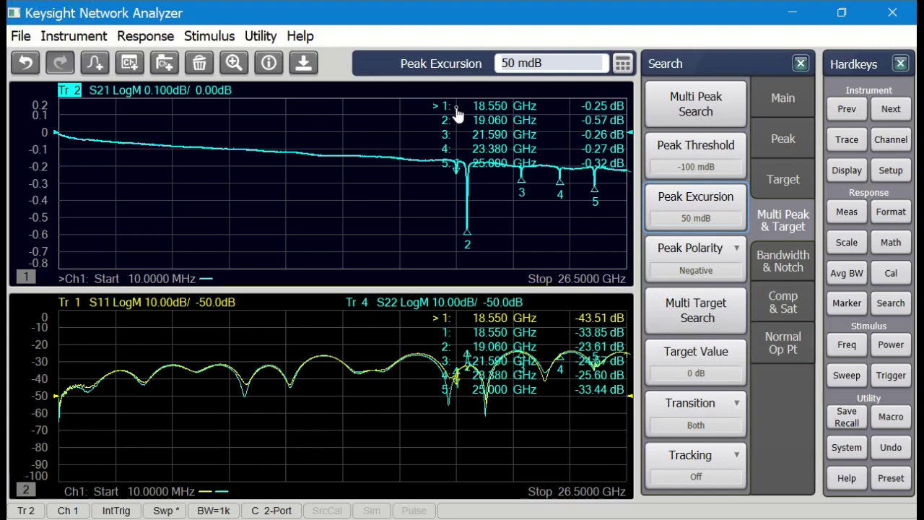
mouse_move(456, 107)
left_mouse_down()
mouse_move(411, 151)
mouse_move(106, 197)
mouse_move(77, 192)
mouse_move(79, 173)
left_mouse_up()
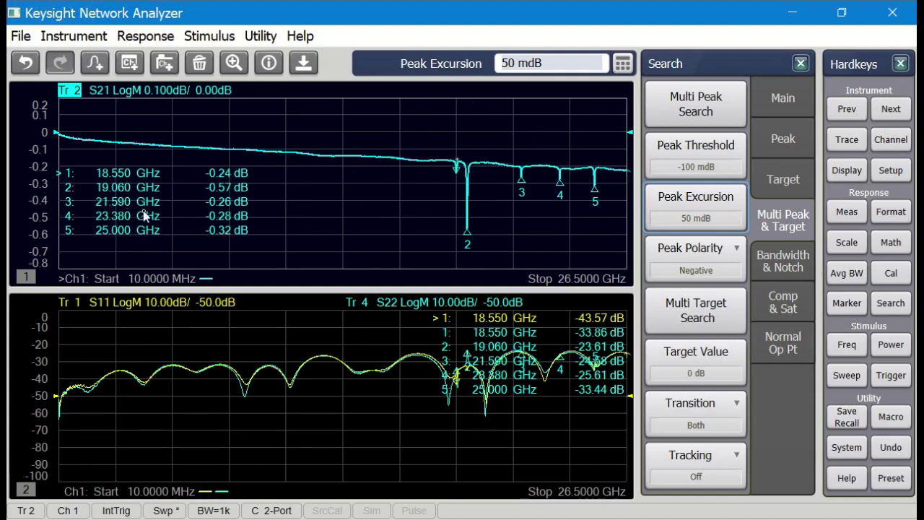
- Save the trace data as Conn1c-Conn2_2, a Trace (*.s2p) file, in the TypeN folder
left_click(846, 416)
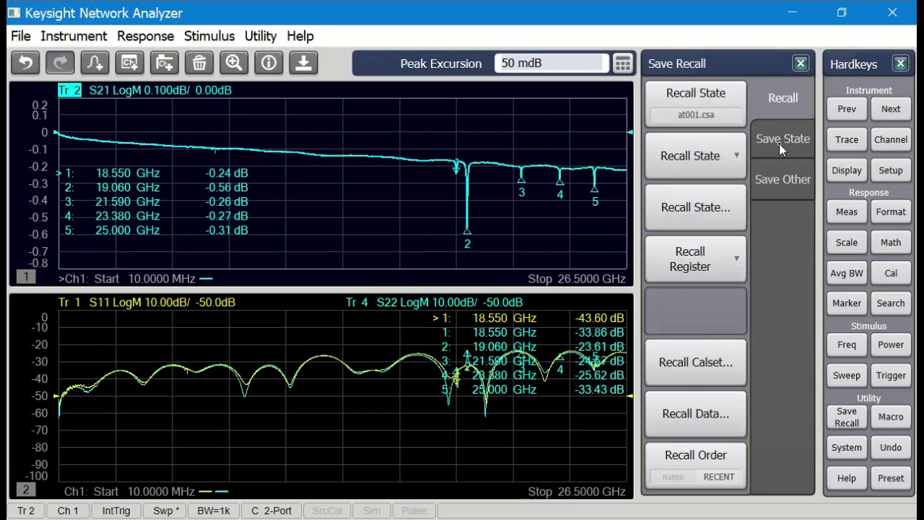
left_click(781, 176)
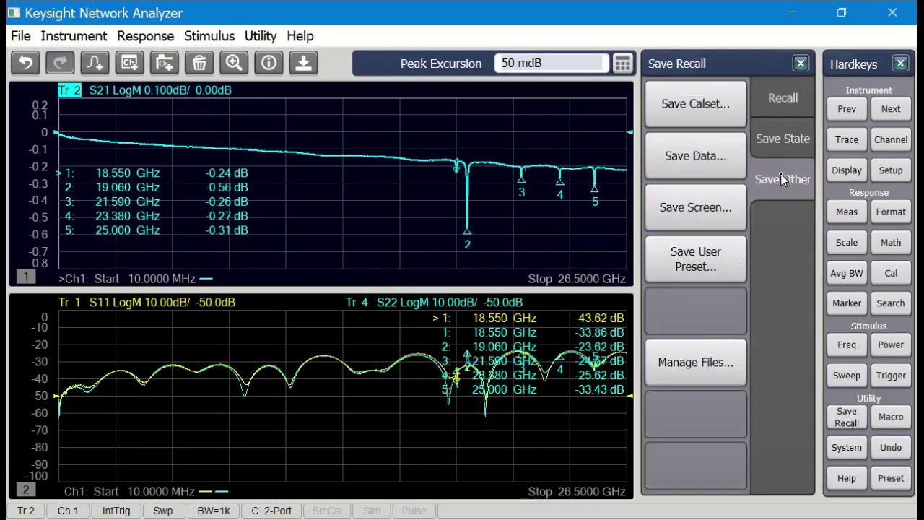
left_click(689, 157)
type("Conn1c-Conn2_2")
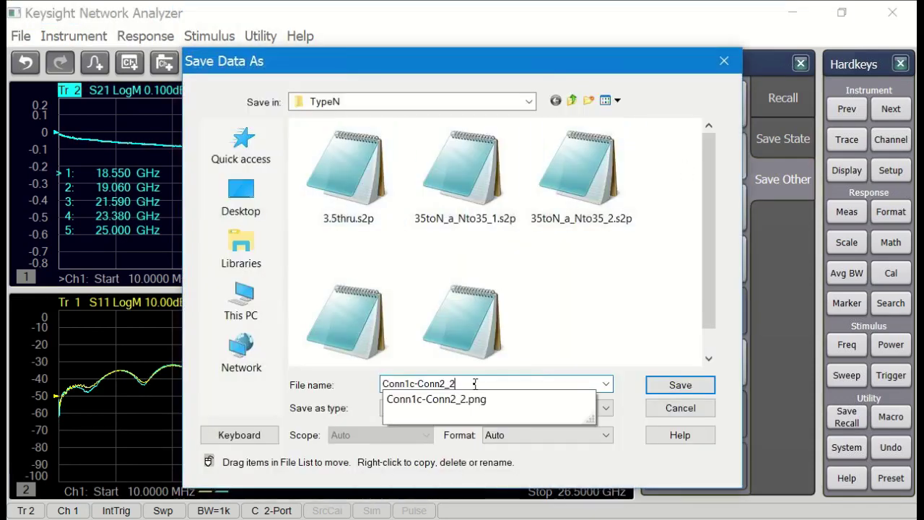
left_click(345, 426)
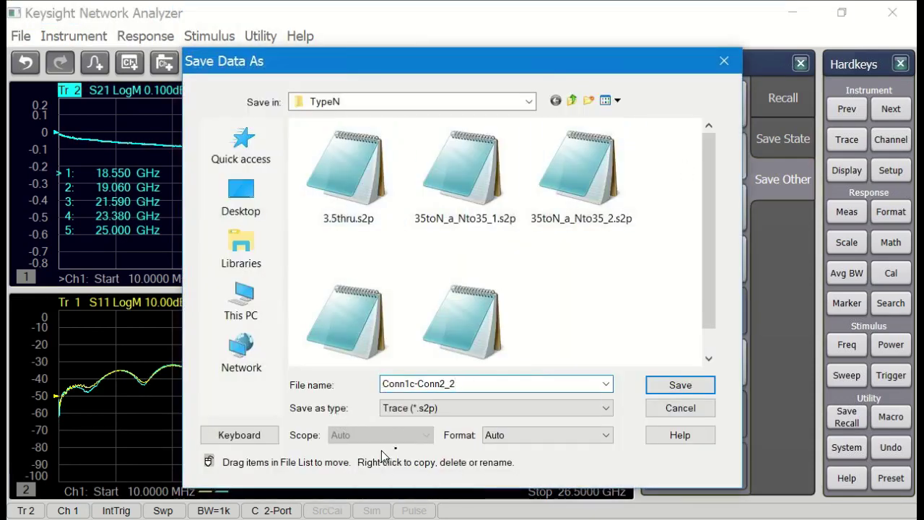
left_click(676, 385)
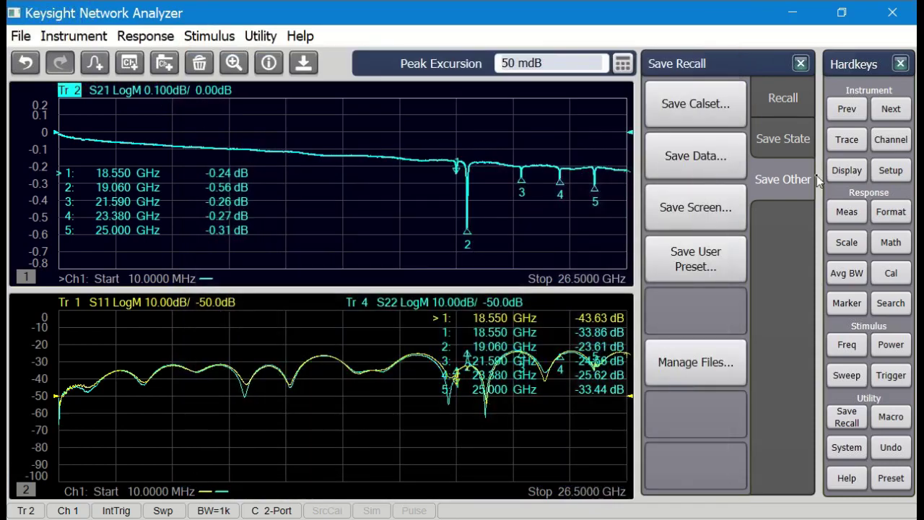
- Display the S21 data and memory traces together and adjust the scale
left_click(890, 243)
left_click(689, 263)
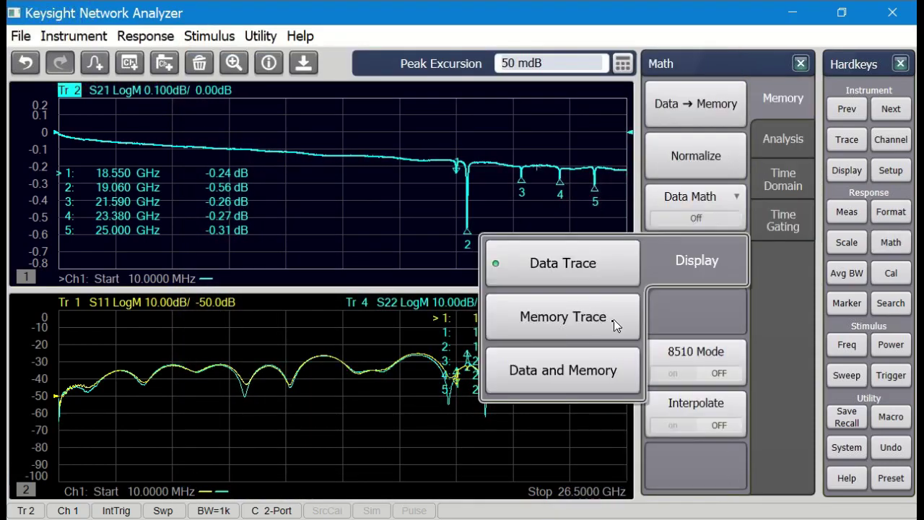
left_click(558, 370)
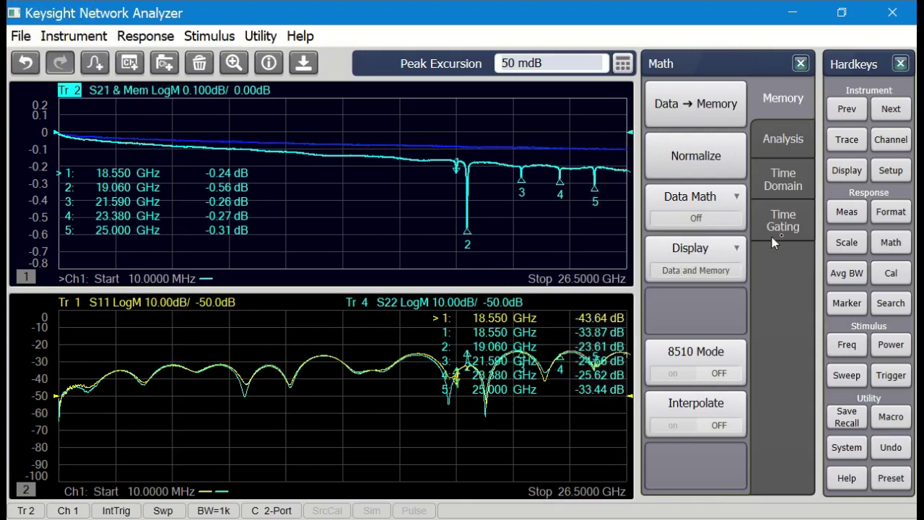
left_click(846, 245)
scroll(846, 249, "down", 1)
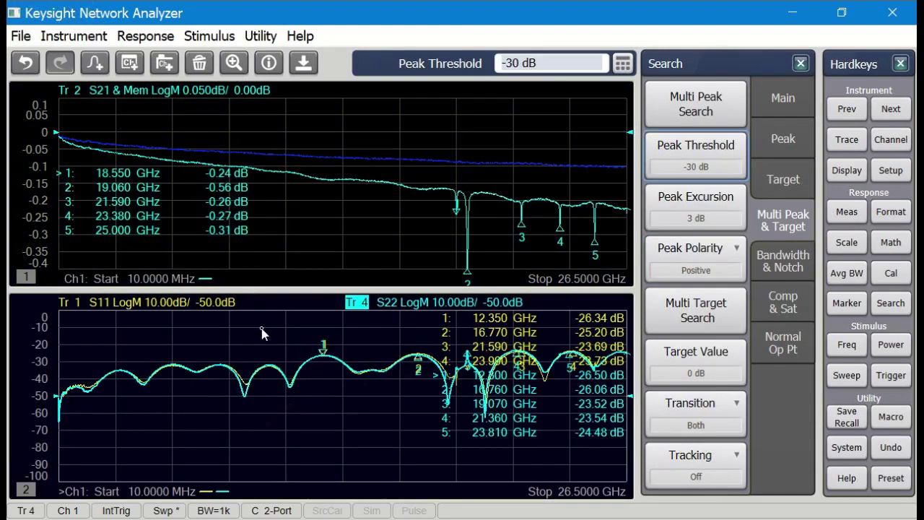
- Maximize the S11/S22 window, try the zoom tool, and magnify the dip region
double_click(262, 333)
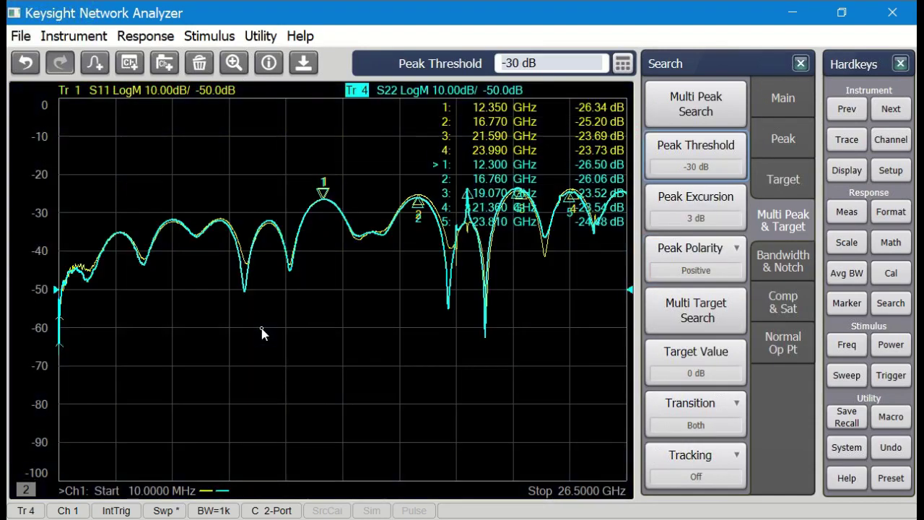
left_click(234, 63)
left_click_drag(450, 157, 486, 262)
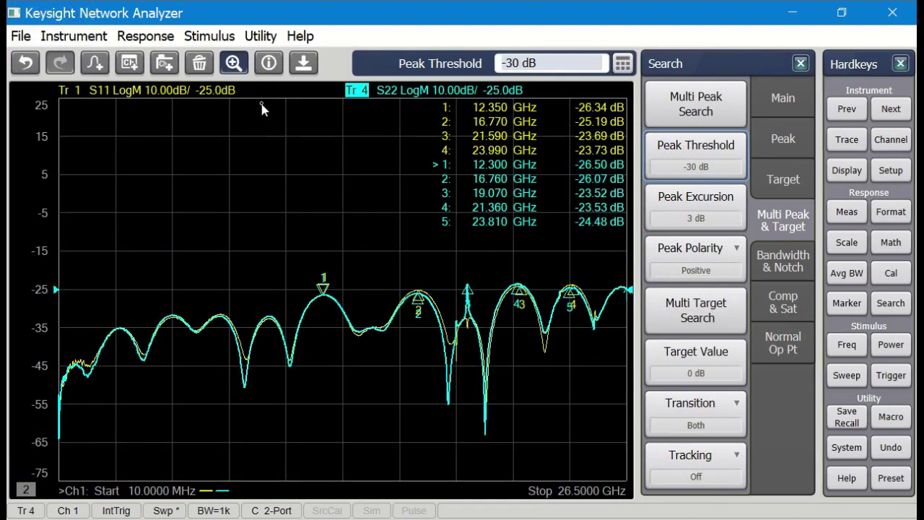
left_click(234, 63)
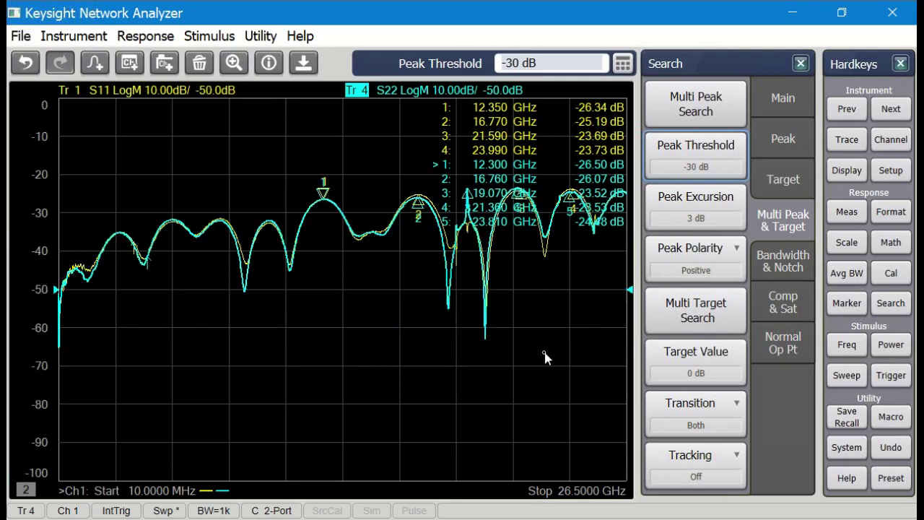
left_click_drag(523, 376, 434, 156)
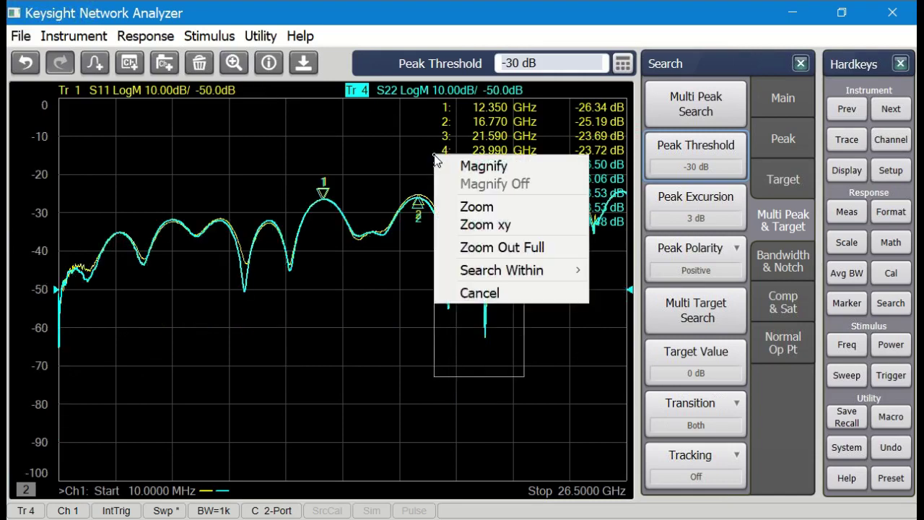
left_click(466, 166)
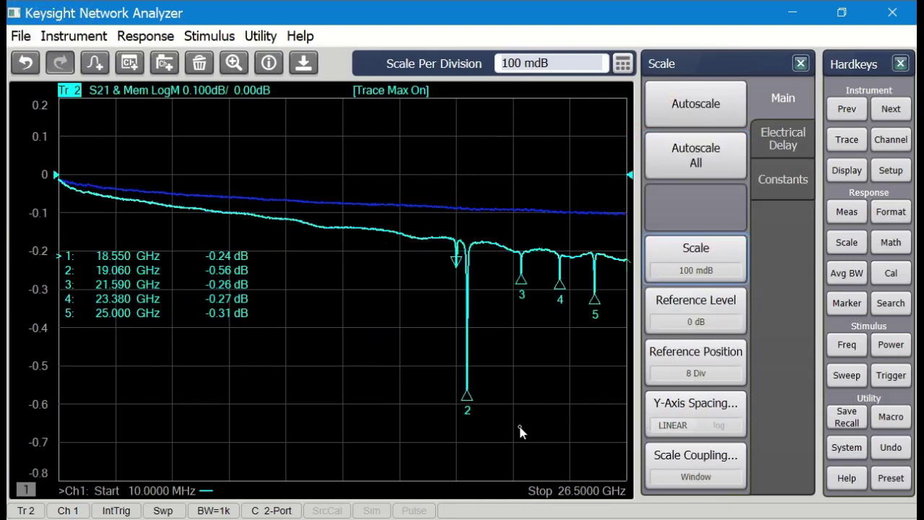
- Magnify the S21 plot around marker 2's dip to 17.04–21.03 GHz at 200 mdB/div
mouse_move(507, 447)
left_mouse_down()
mouse_move(431, 290)
mouse_move(424, 215)
left_mouse_up()
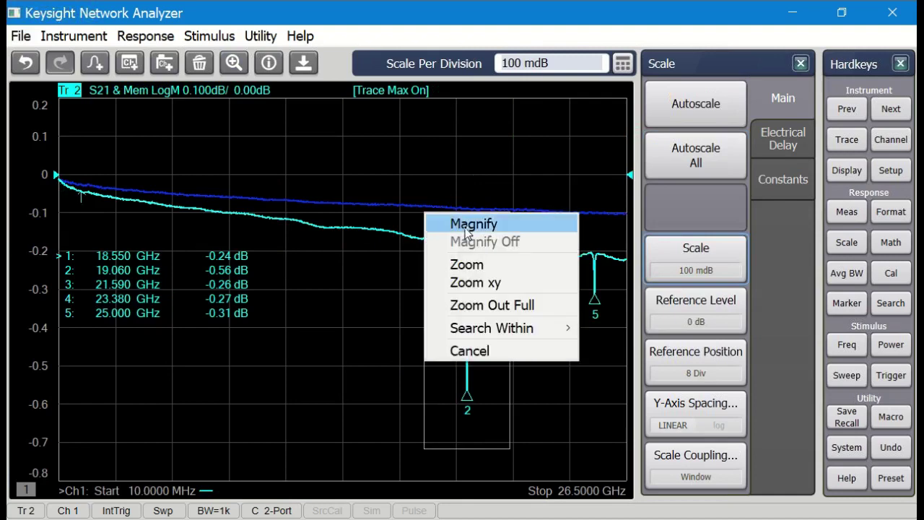
left_click(461, 223)
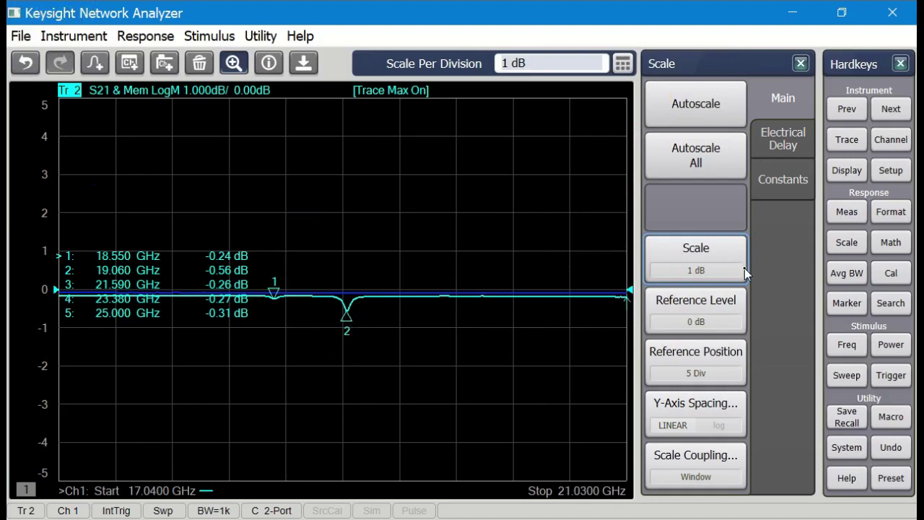
scroll(699, 269, "down", 2)
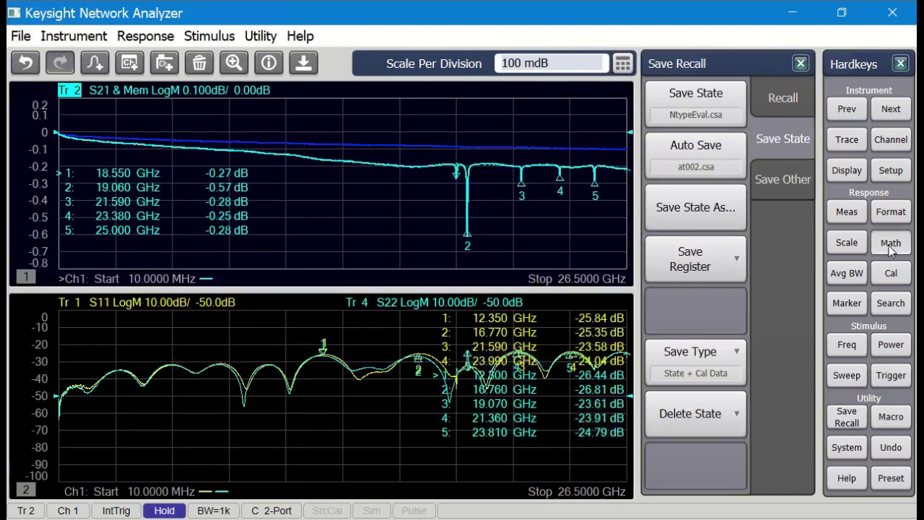
- Store the held S21 trace as memory and return the sweep trigger to Continuous
left_click(889, 244)
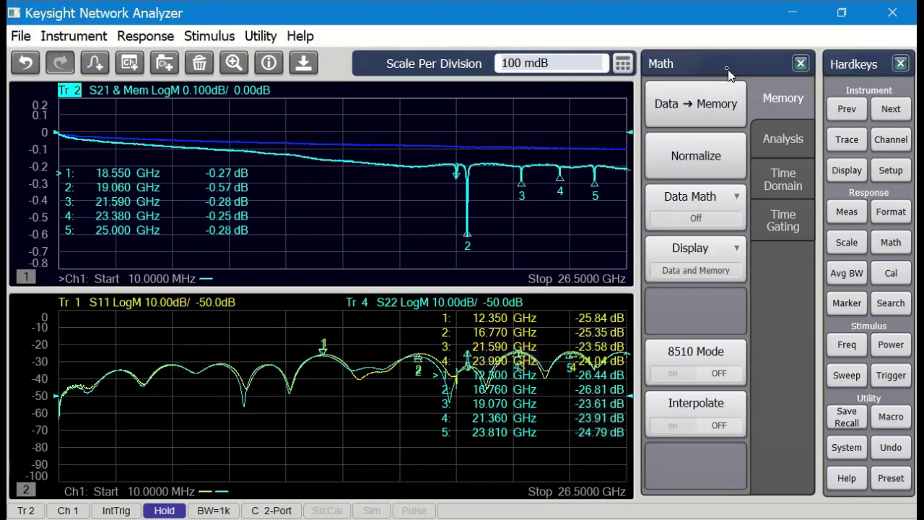
left_click(707, 102)
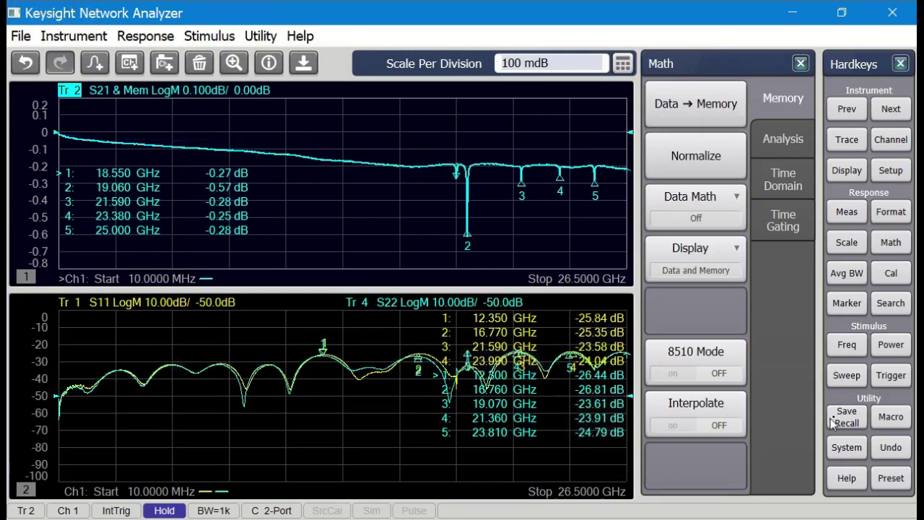
left_click(892, 377)
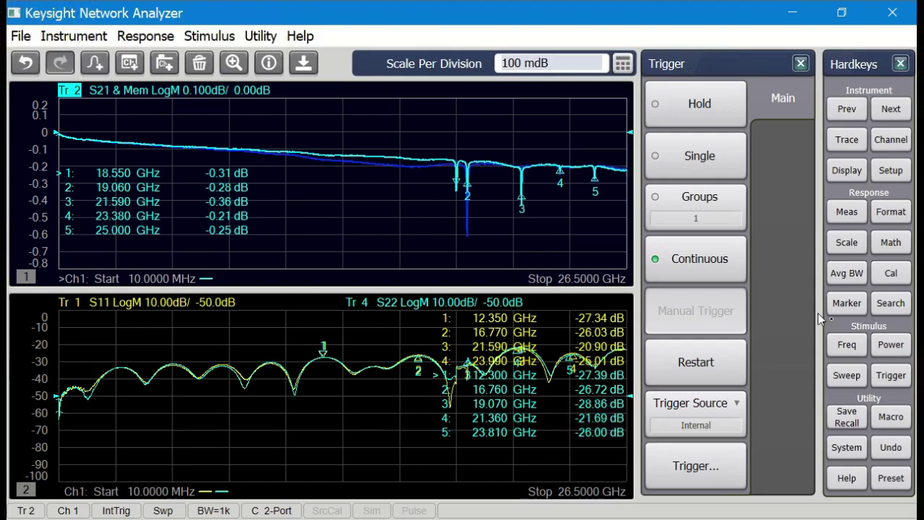
- Run a multi-peak search on S21 with 0.03 dB peak excursion to mark five dips
left_click(890, 305)
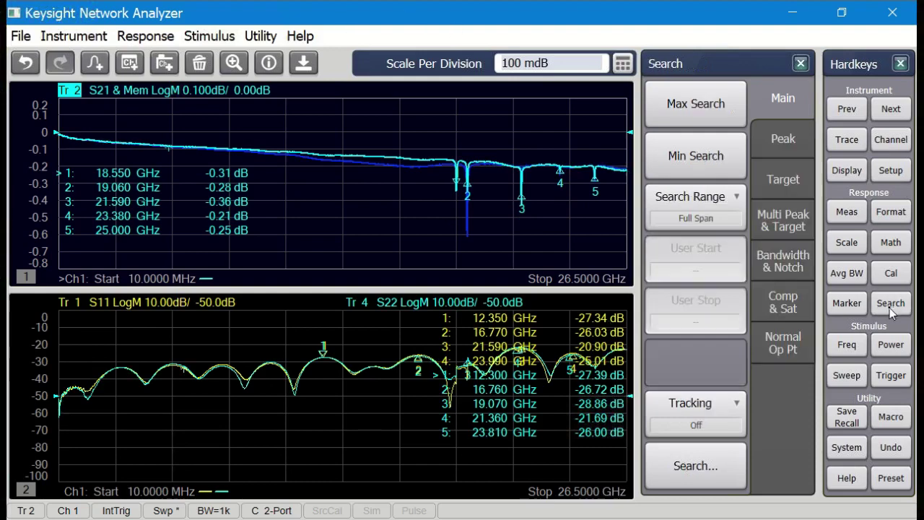
left_click(791, 220)
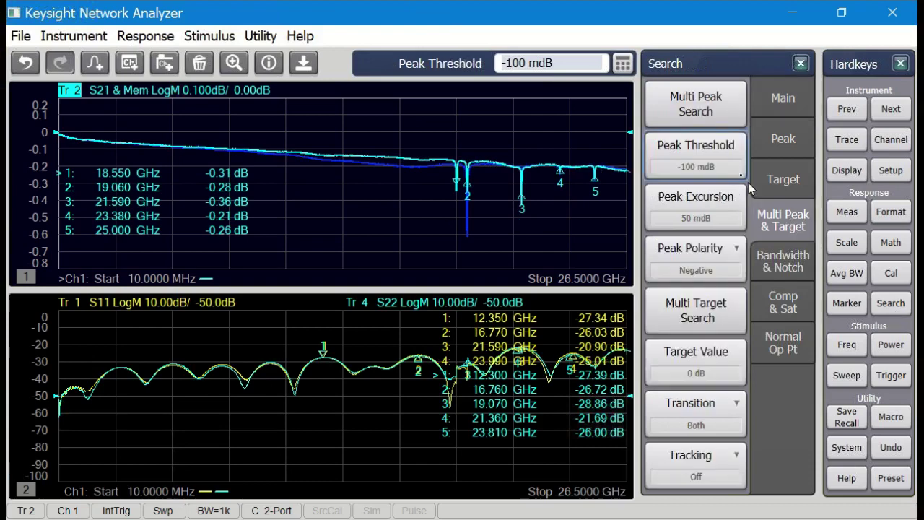
left_click(696, 111)
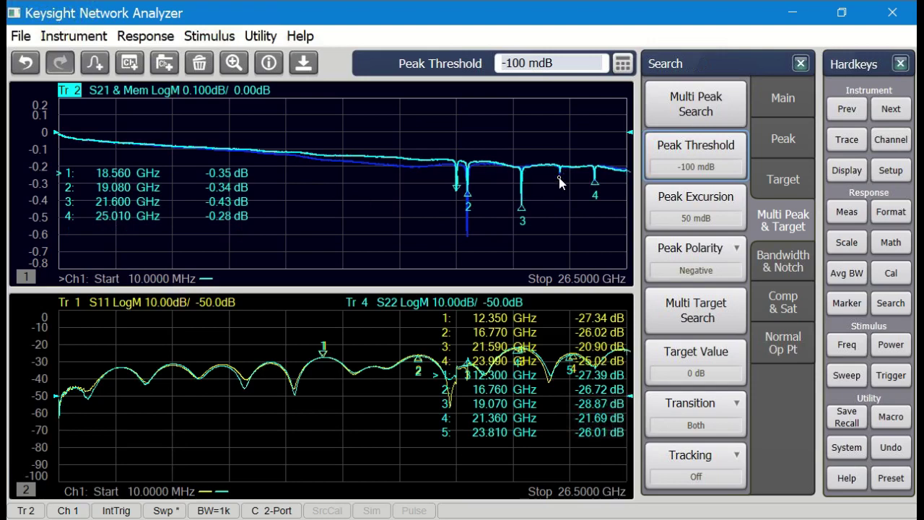
left_click(680, 218)
type(".03")
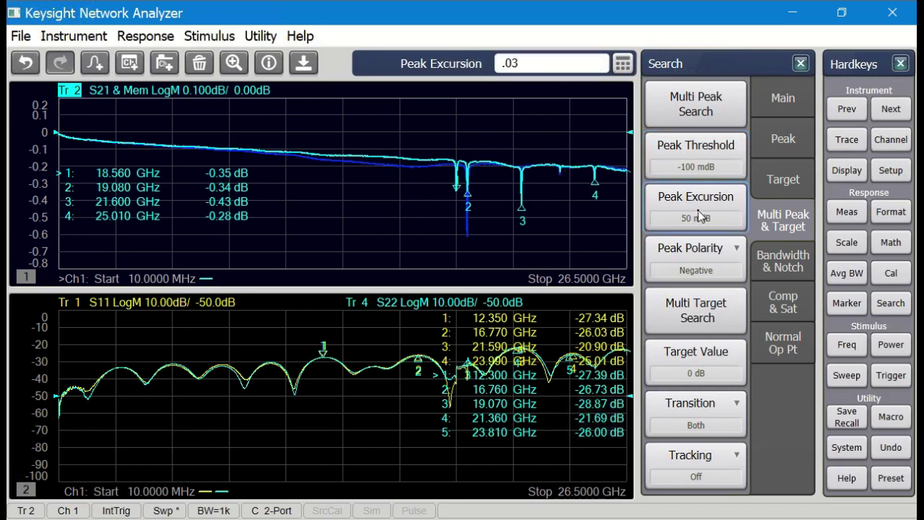
key("Return")
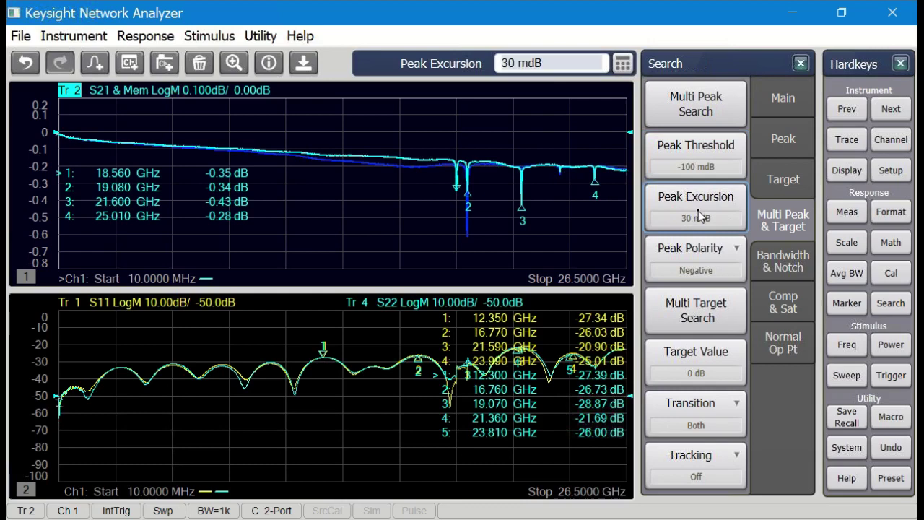
left_click(695, 108)
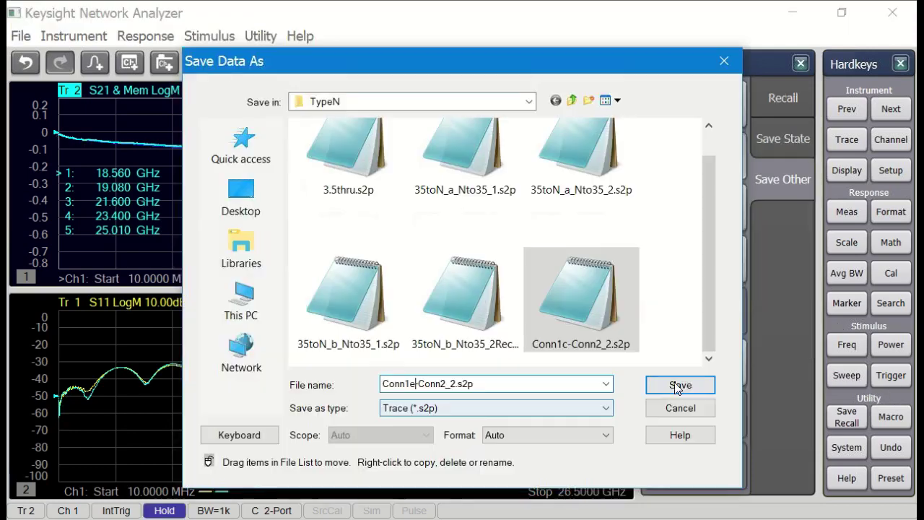
- Save the held trace data, then take a single sweep to update the S21 dip readings
left_click(678, 383)
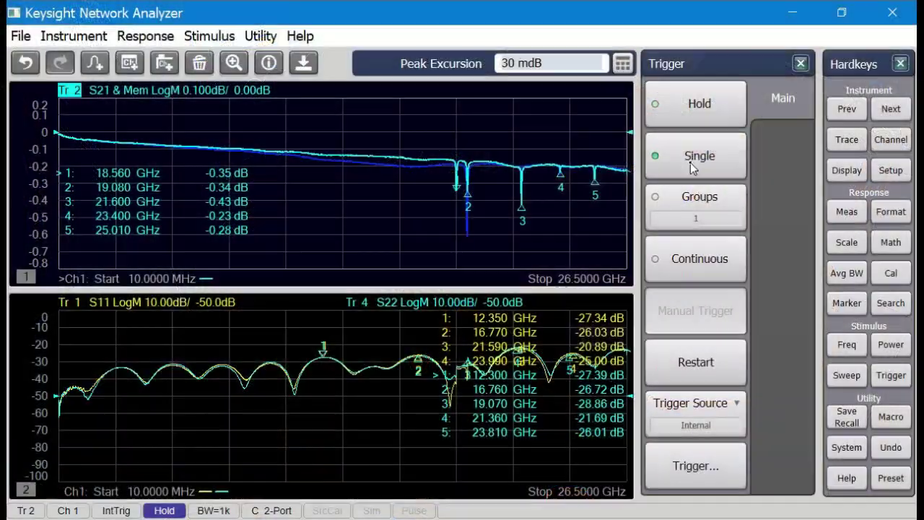
left_click(690, 164)
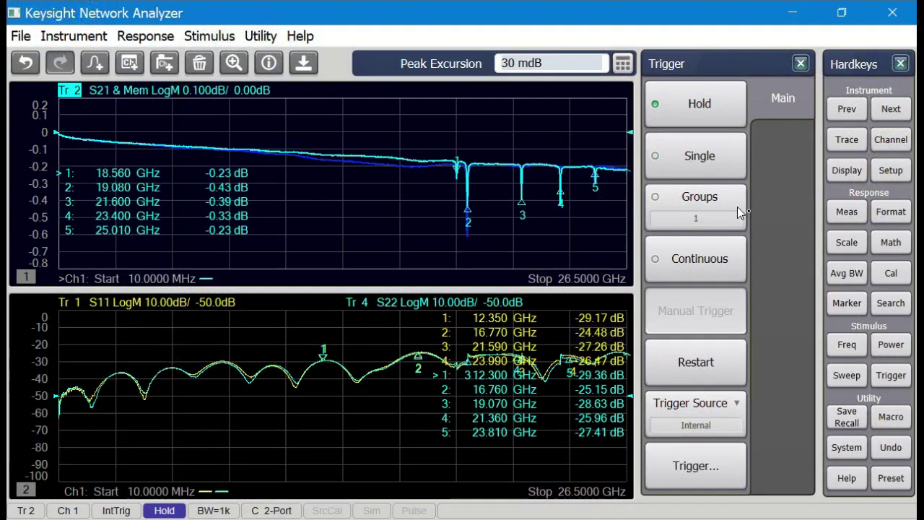
left_click(894, 246)
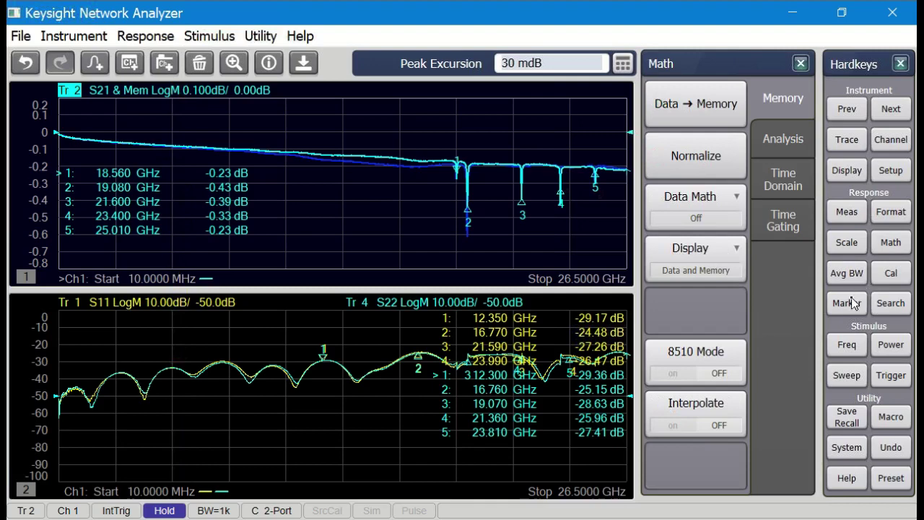
- Place the five S21 markers on the trace dips with Multi Peak Search
left_click(891, 303)
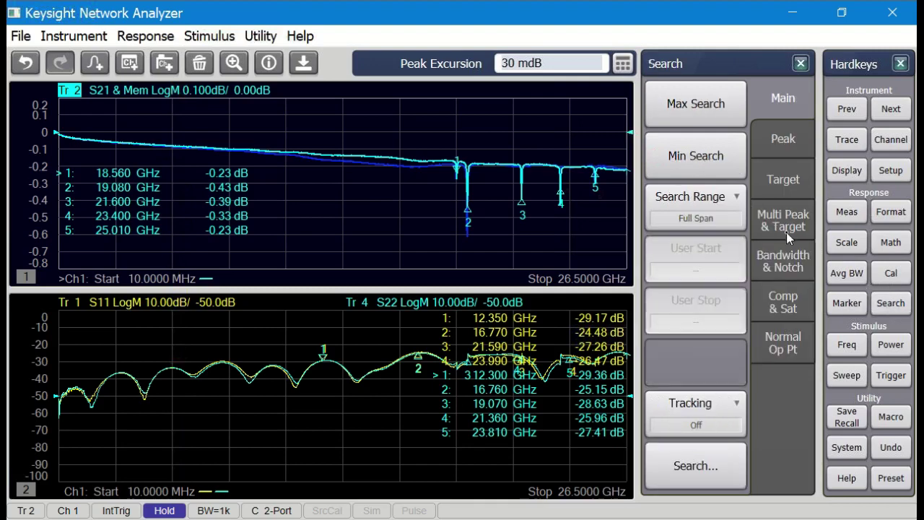
left_click(786, 229)
left_click(697, 101)
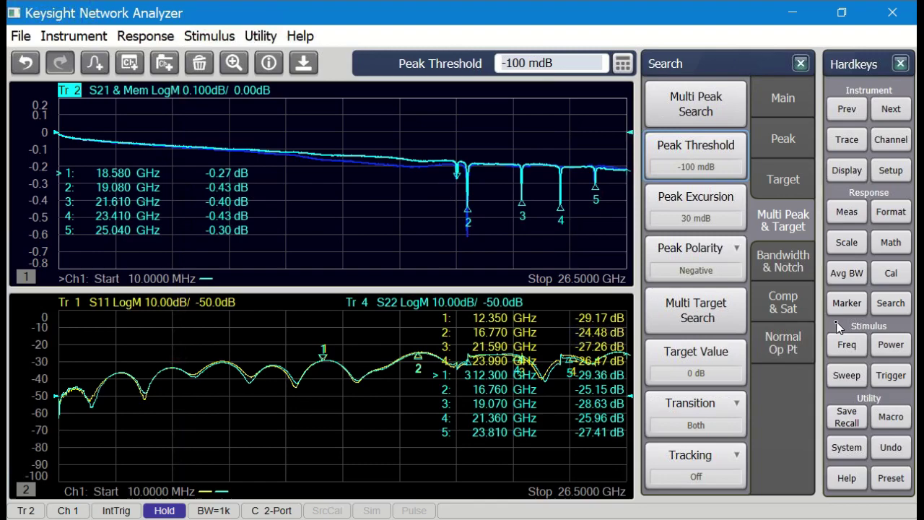
- Start saving the measured data via Save Other > Save Data
left_click(844, 416)
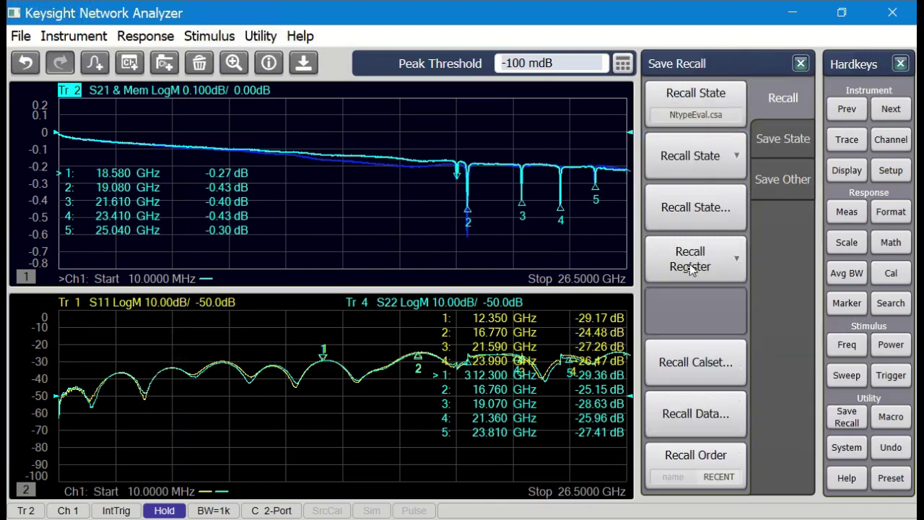
left_click(778, 180)
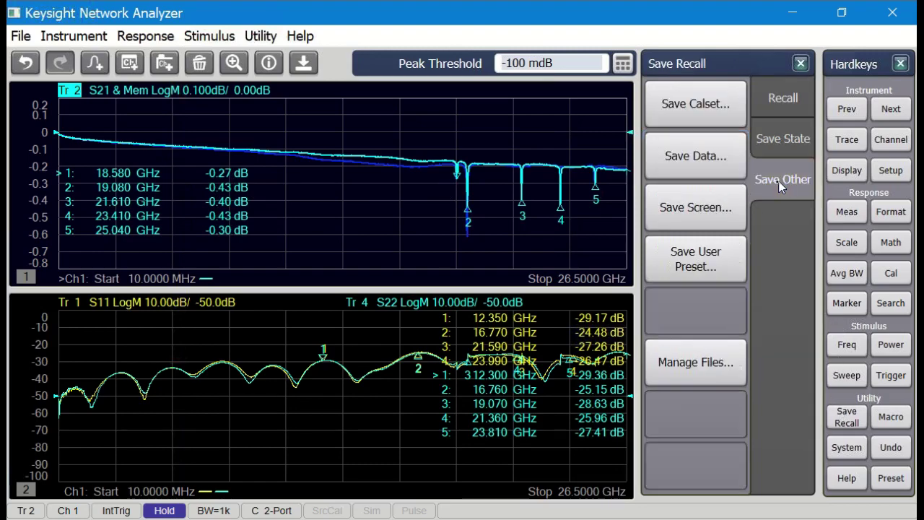
left_click(709, 161)
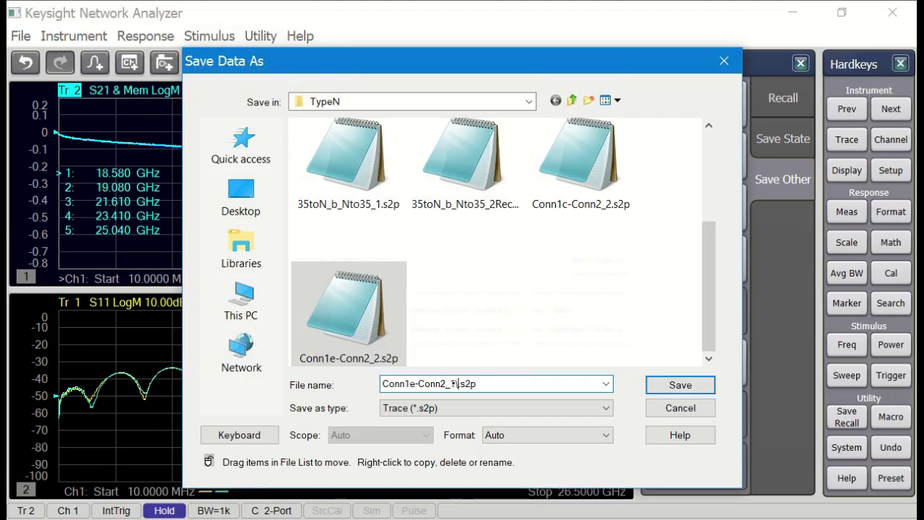
- Save the trace as Conn1e-Conn2_1.s2p, type Trace (*.s2p), in TypeN
left_click(656, 386)
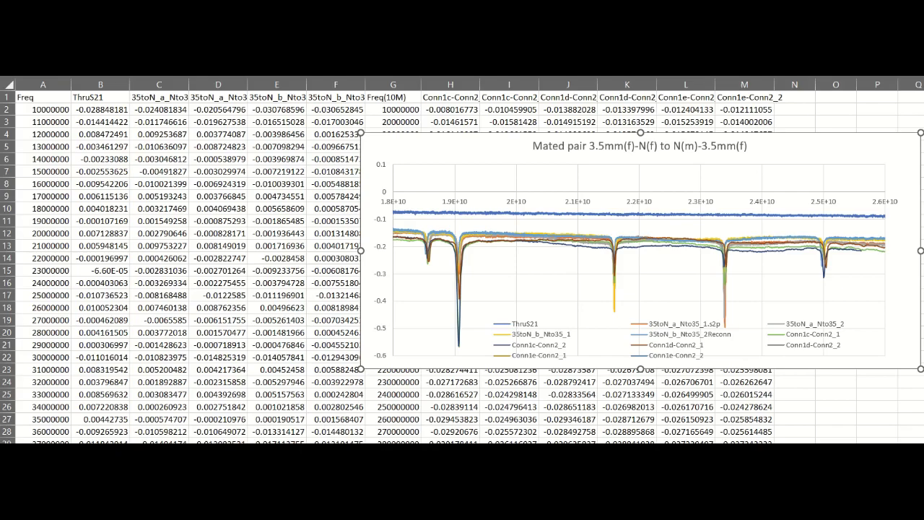
scroll(177, 353, "down", 20)
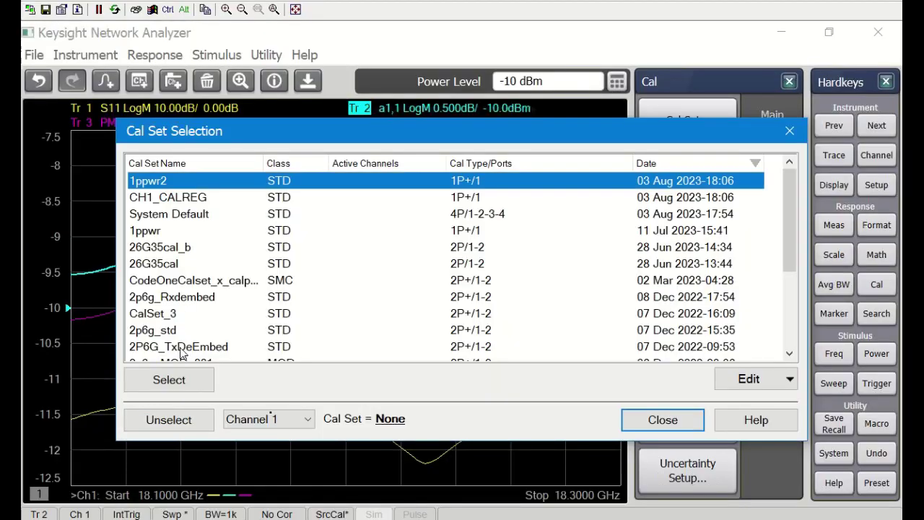
- Apply the 1ppwr2 one-port cal set to channel 1 and close the cal set list
left_click(166, 390)
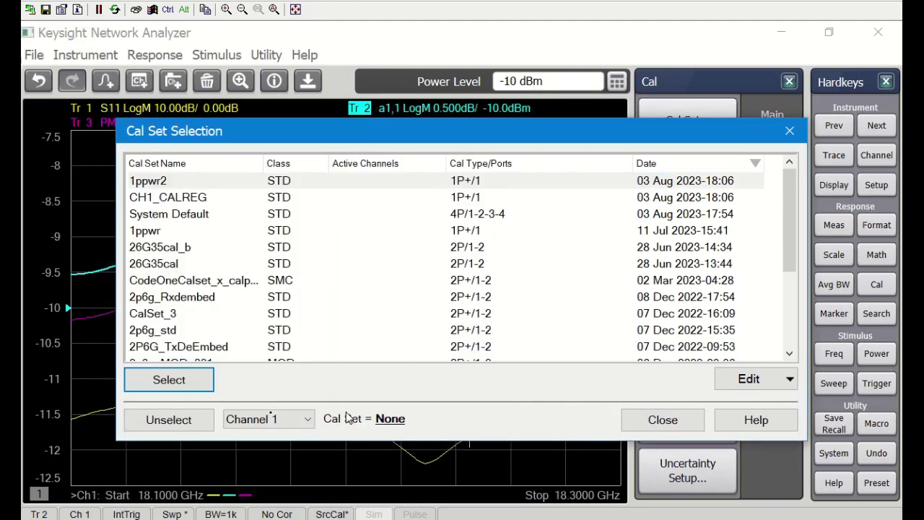
key("Return")
left_click(660, 418)
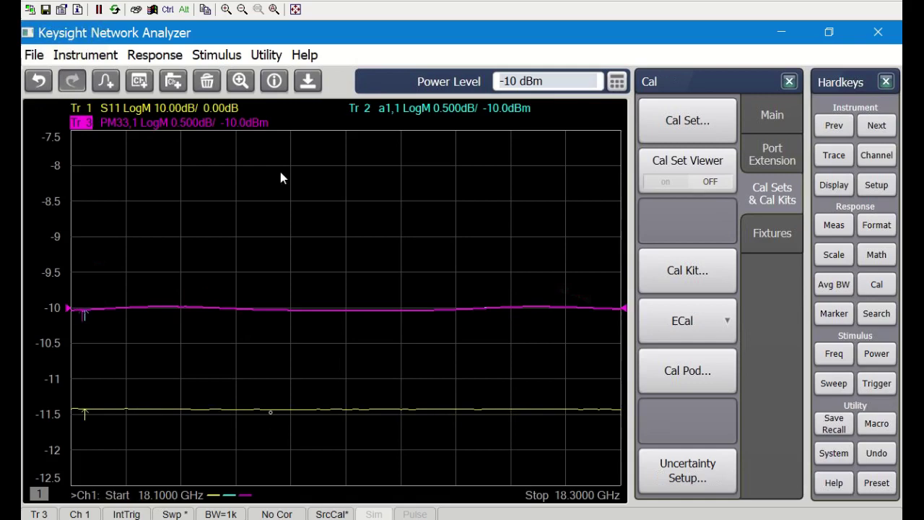
- Turn on marker 1 and slide it along the power trace to 18.140 GHz
left_click(833, 313)
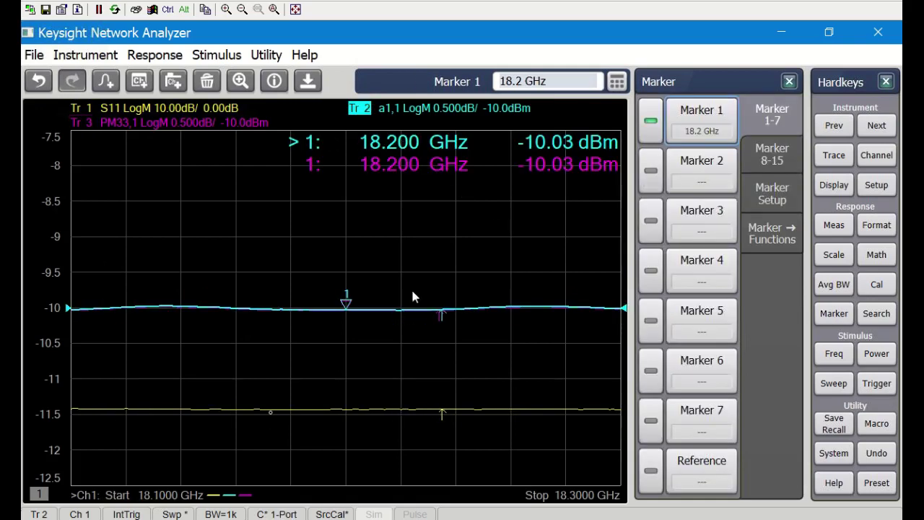
left_click_drag(343, 310, 547, 306)
left_click(556, 159)
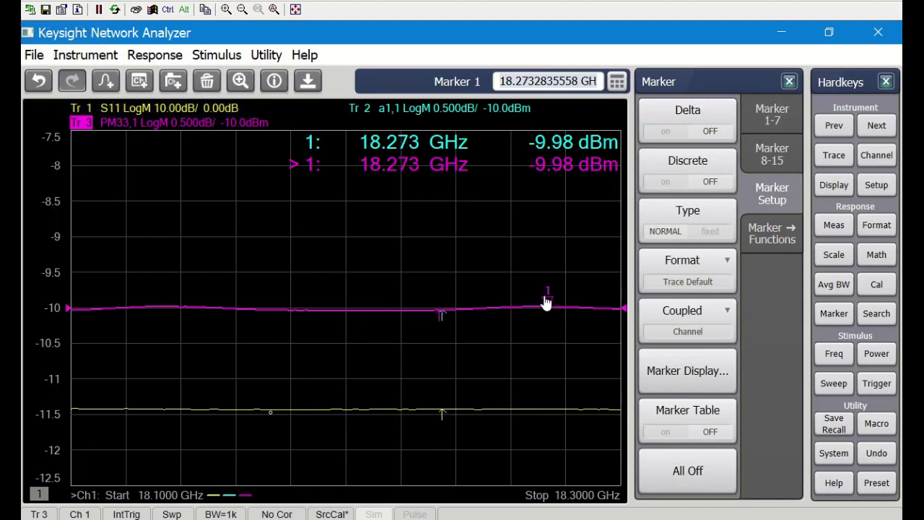
left_click_drag(547, 302, 181, 299)
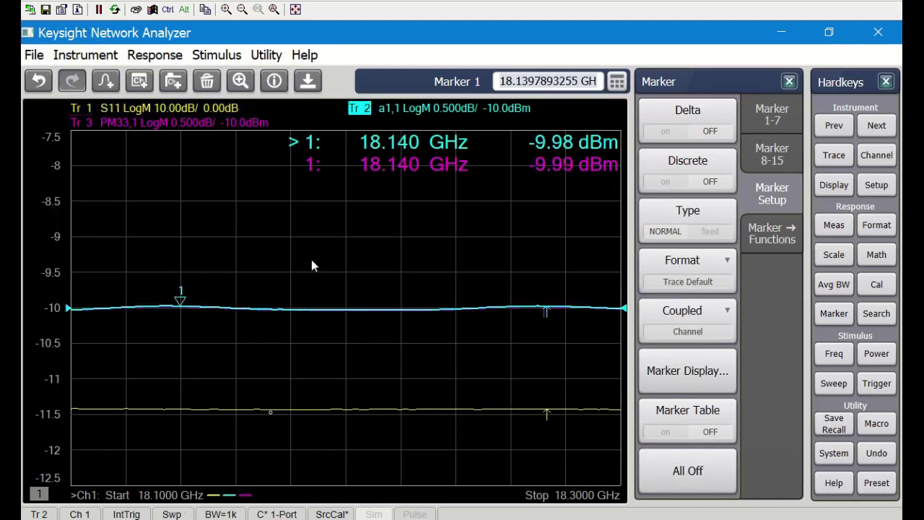
- Set the sweep centre frequency to 19.065 GHz, keeping the 200 MHz span
left_click(837, 353)
left_click(693, 226)
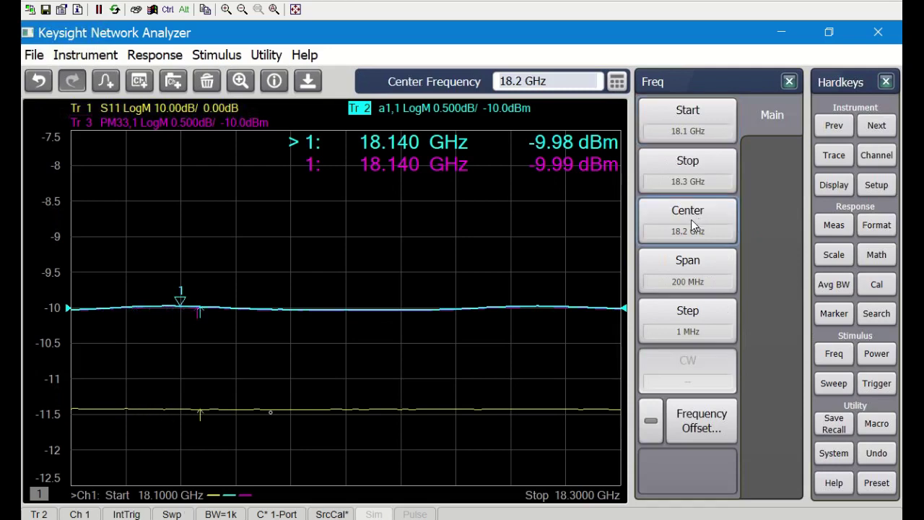
type("19")
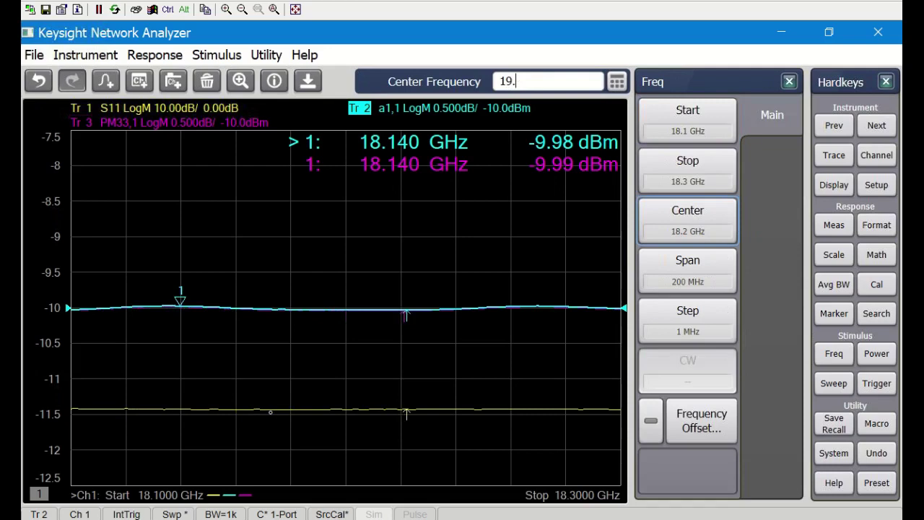
type(".065")
key("Return")
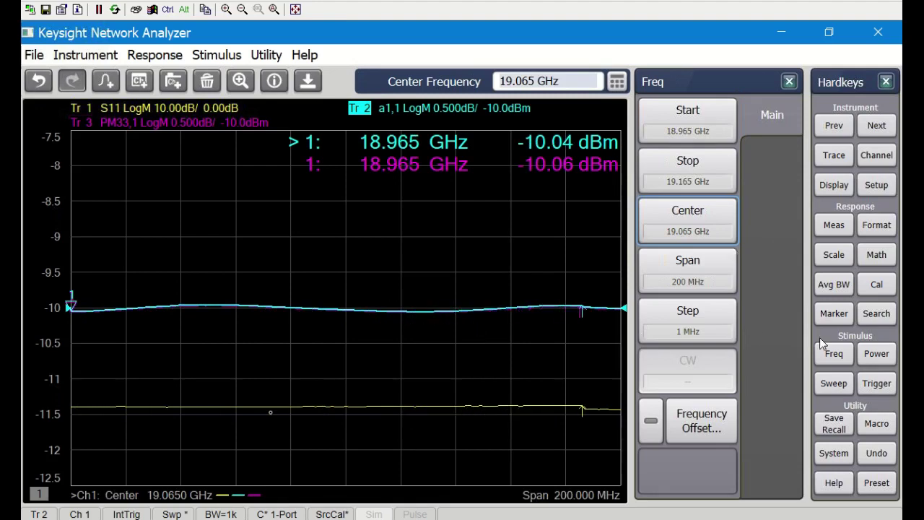
- Move marker 1 to the 19.095 GHz minimum and review port 1 receiver leveling (off, -2 dBm limit)
left_click(859, 317)
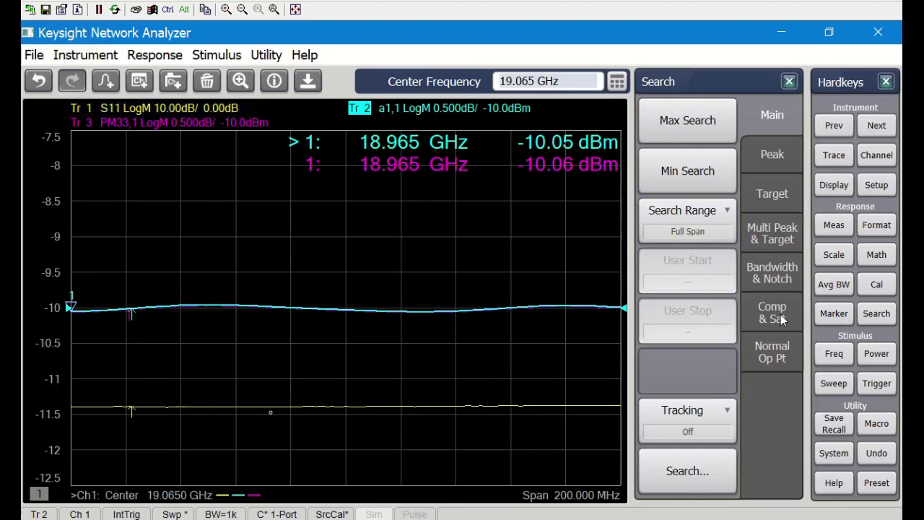
left_click(681, 157)
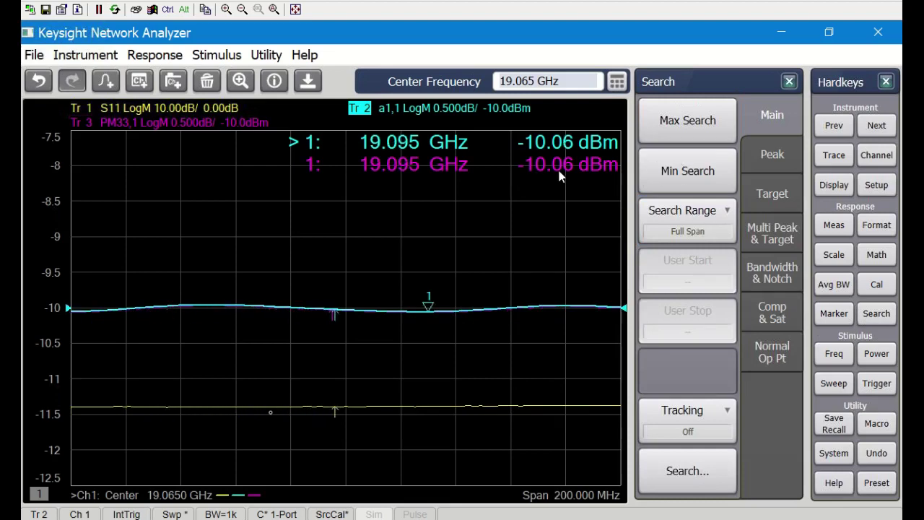
left_click(833, 352)
left_click(876, 353)
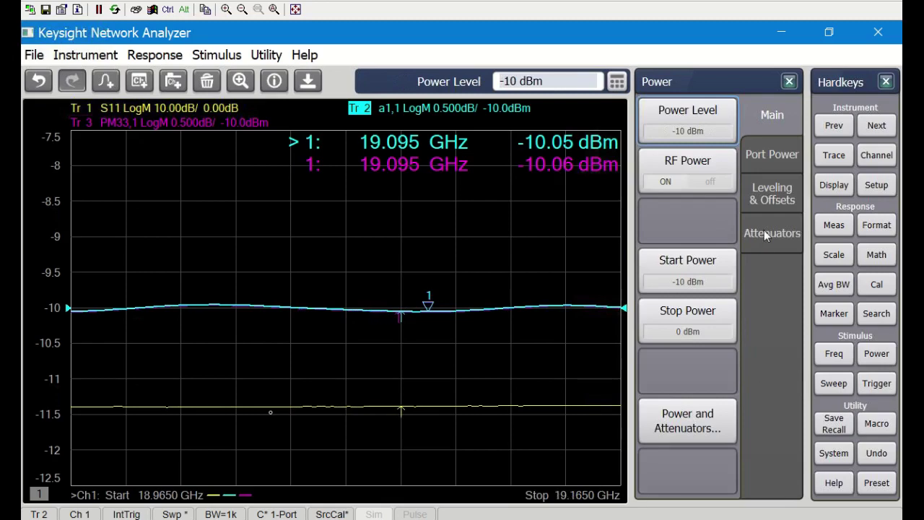
left_click(761, 192)
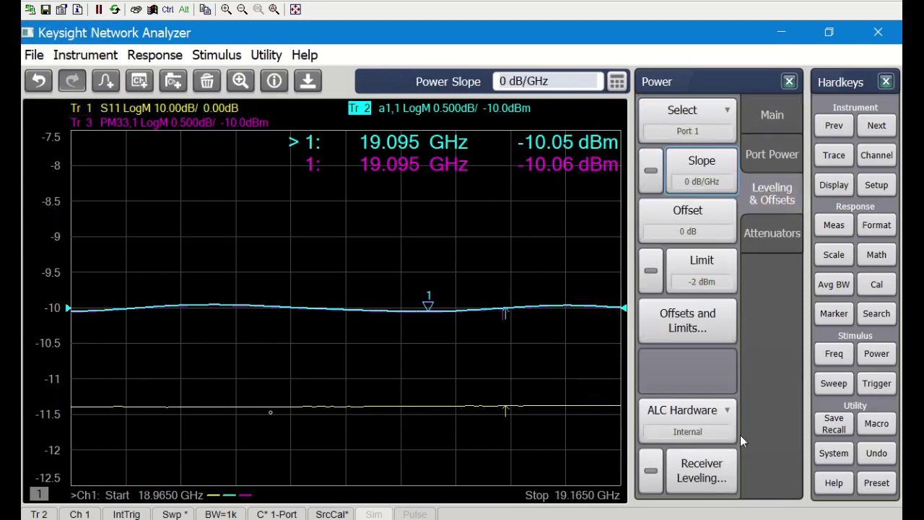
left_click(716, 454)
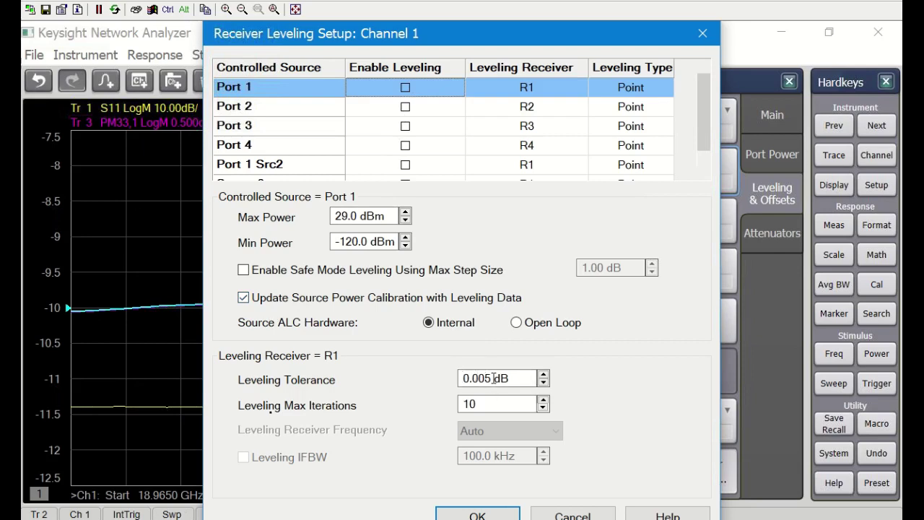
left_click(477, 515)
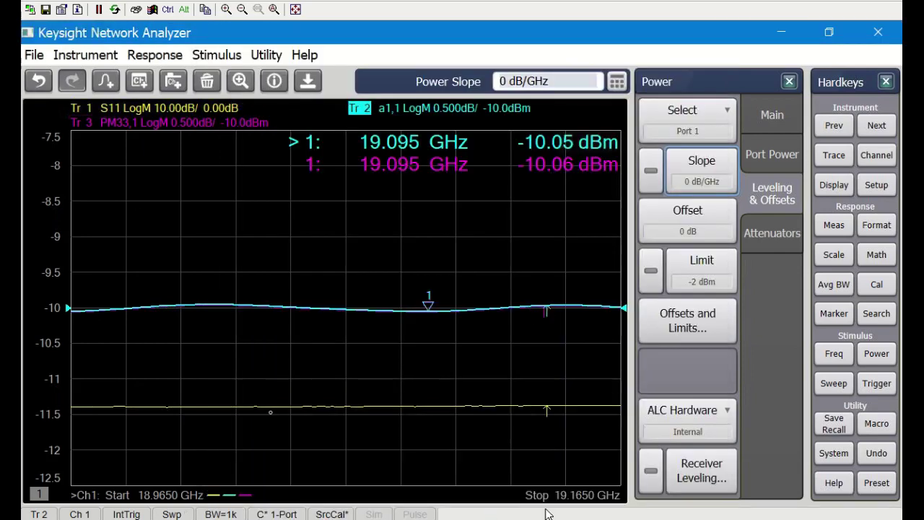
- Toggle receiver leveling on for port 1
left_click(655, 468)
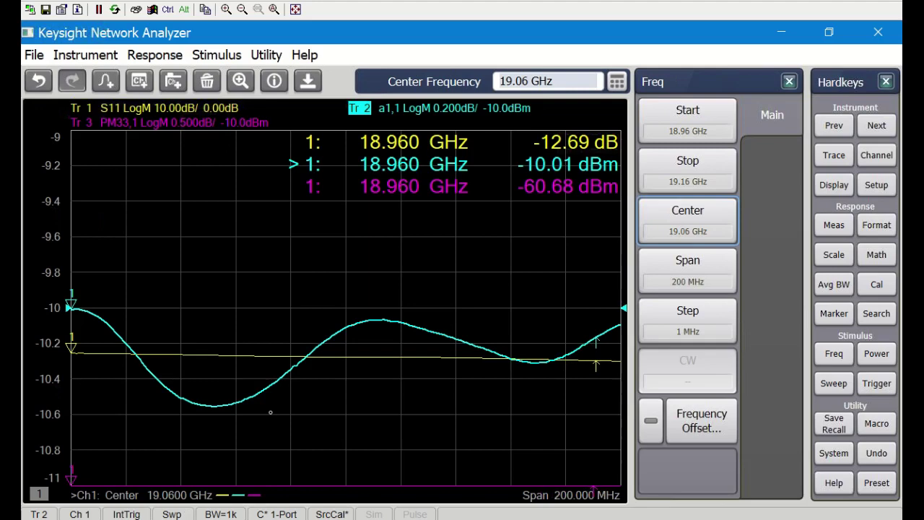
- Enable receiver leveling so a1,1 is flat at -10.00 dBm across 18.96–19.16 GHz
left_click(876, 284)
left_click(876, 353)
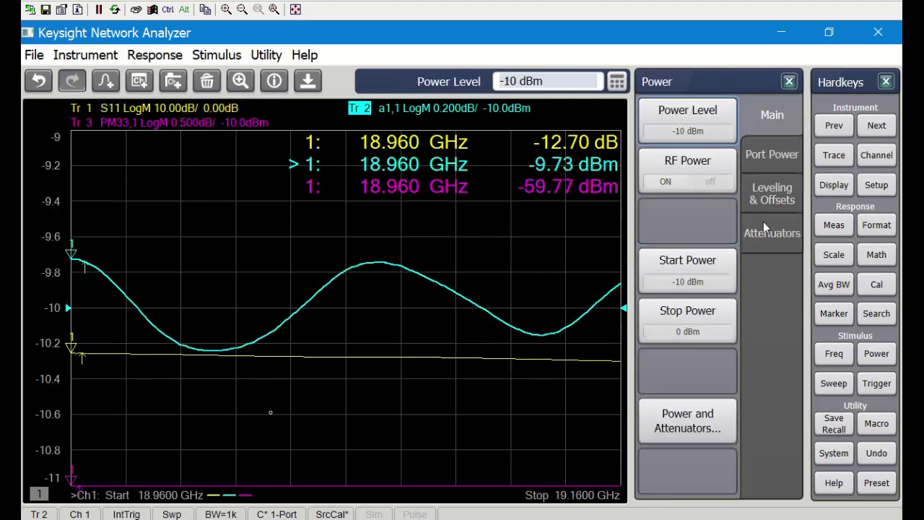
left_click(767, 197)
left_click(651, 467)
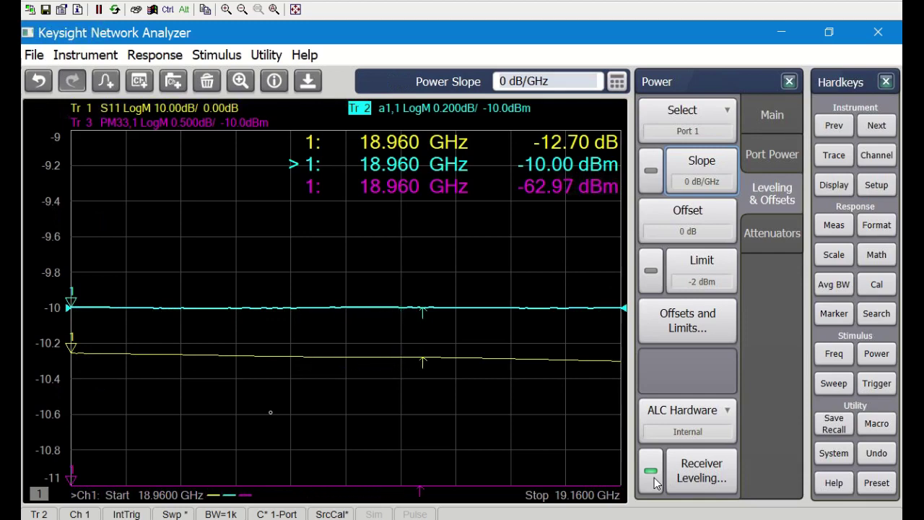
- Turn receiver leveling off for port 1 in the Leveling & Offsets settings
left_click(652, 476)
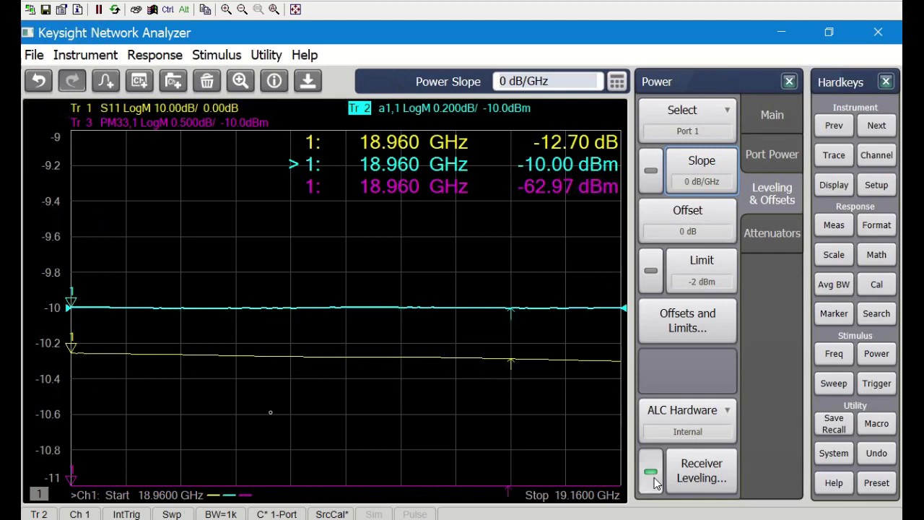